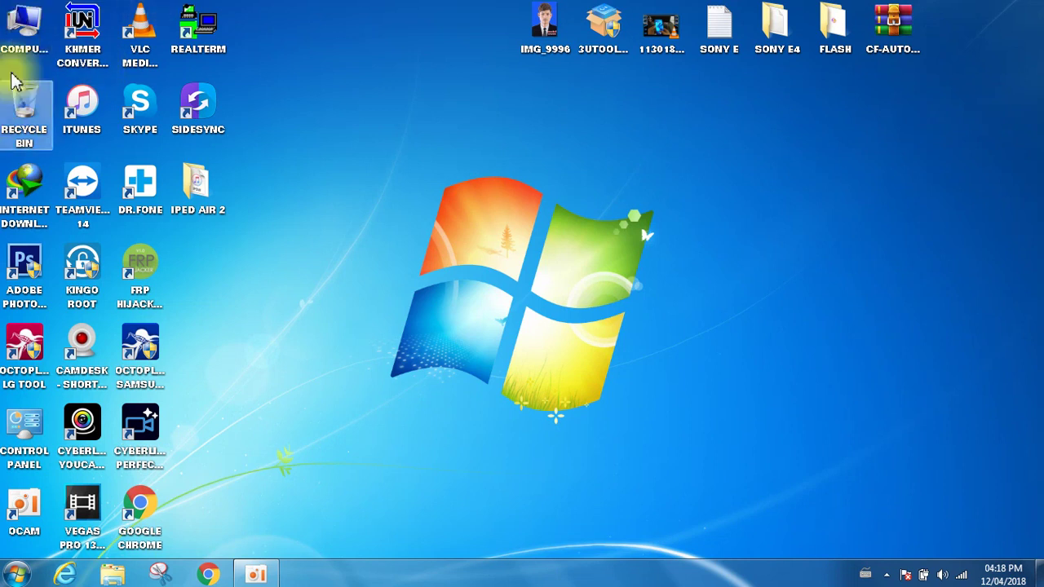
pyautogui.rightClick(443, 64)
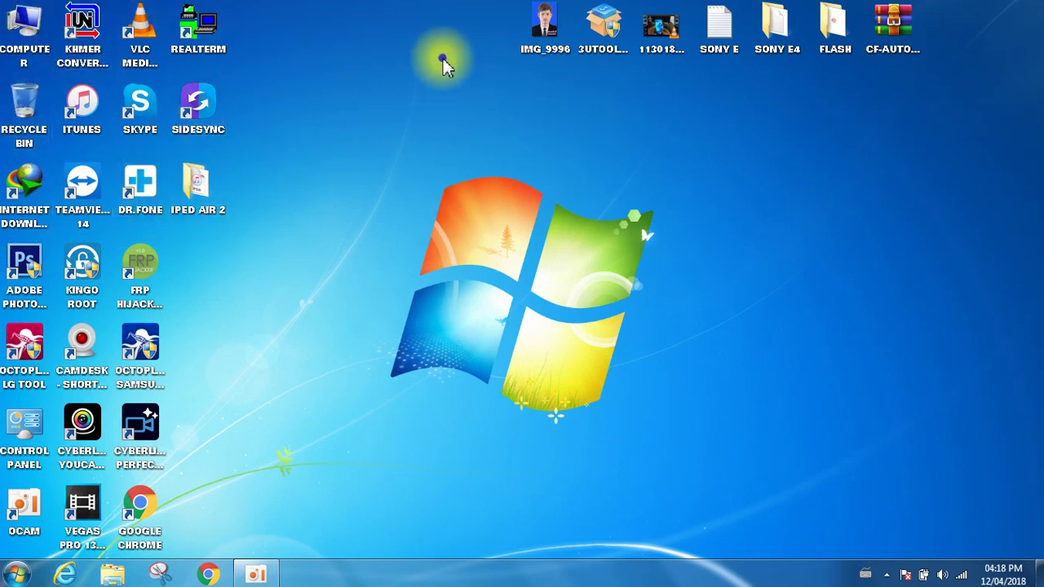
pyautogui.rightClick(427, 68)
pyautogui.click(472, 120)
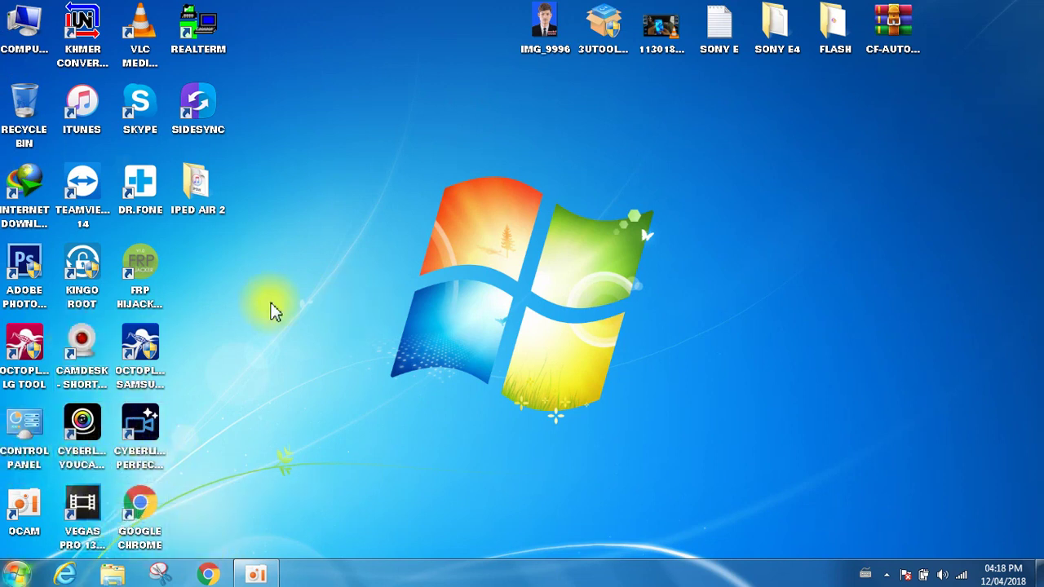
pyautogui.rightClick(451, 158)
pyautogui.click(508, 204)
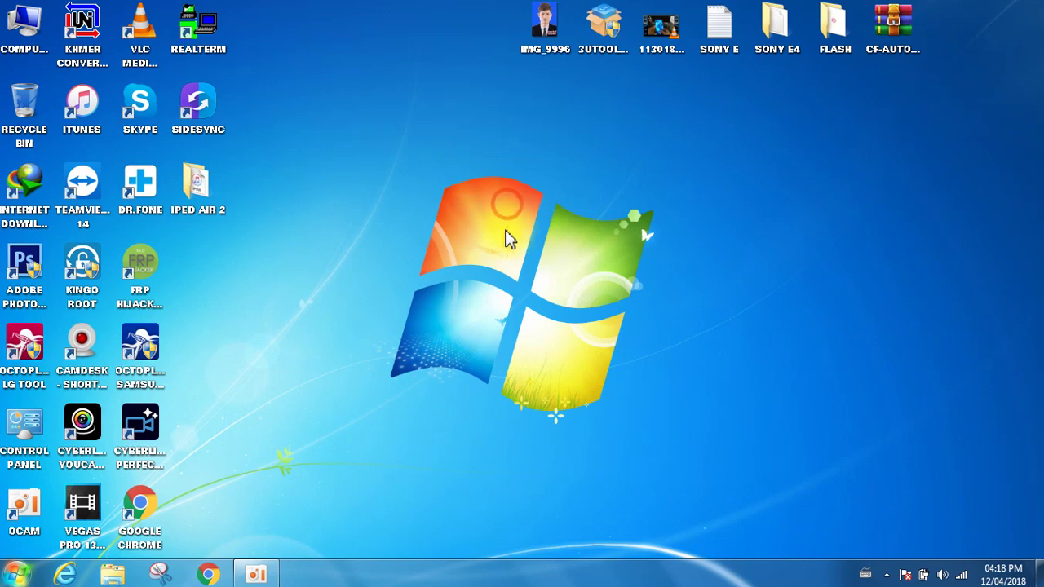
# Create a desktop folder named សៀវភៅ and move it beneath the CF-AUTO archive.
pyautogui.rightClick(528, 118)
pyautogui.click(618, 277)
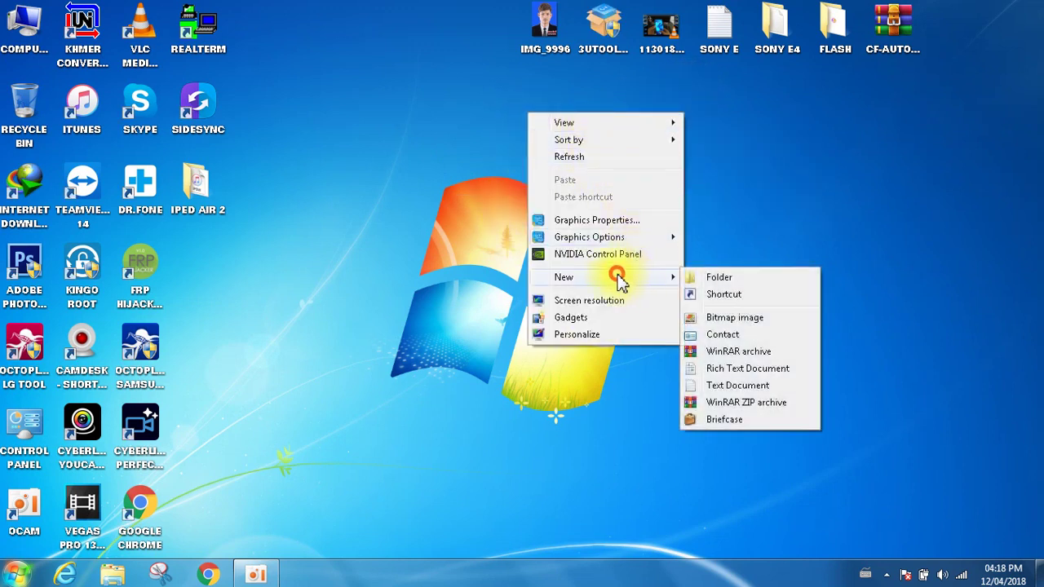
pyautogui.click(719, 277)
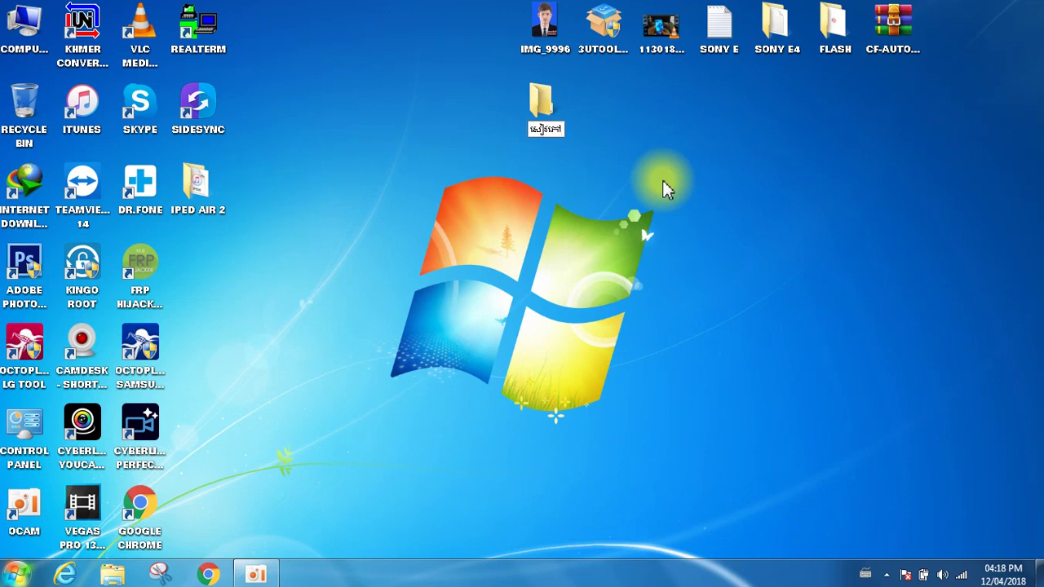
pyautogui.press('Return')
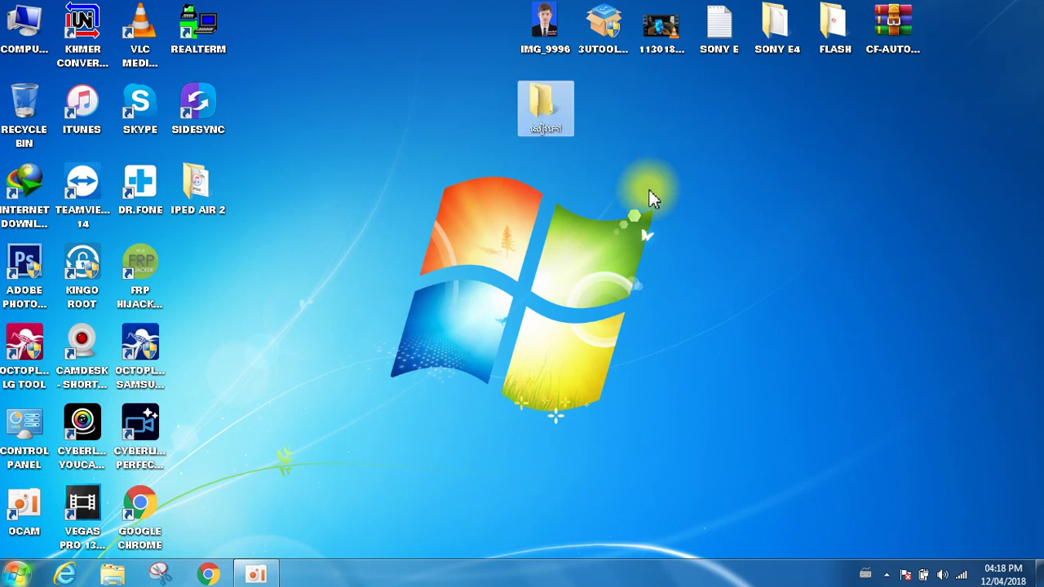
pyautogui.moveTo(541, 99); pyautogui.dragTo(888, 100)
pyautogui.rightClick(661, 150)
pyautogui.click(685, 196)
pyautogui.rightClick(599, 143)
pyautogui.click(653, 187)
pyautogui.rightClick(571, 135)
pyautogui.click(613, 176)
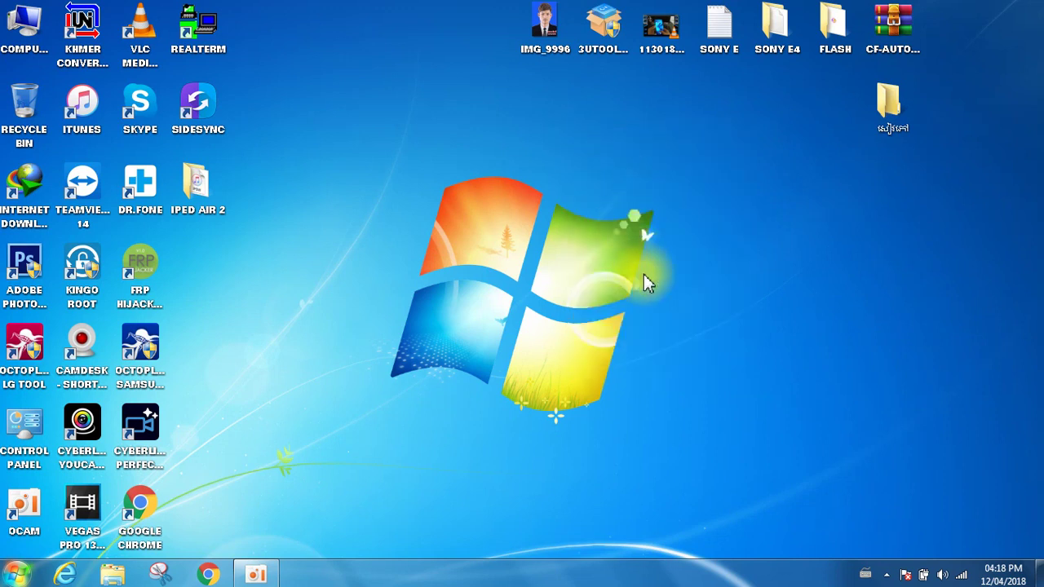
pyautogui.rightClick(484, 108)
pyautogui.click(523, 156)
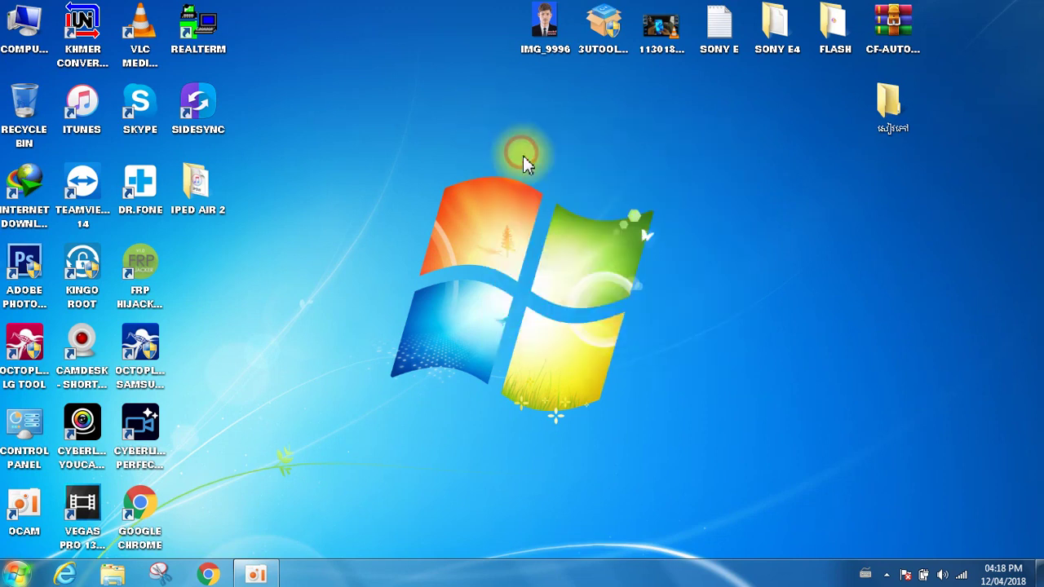
pyautogui.rightClick(550, 115)
pyautogui.click(587, 161)
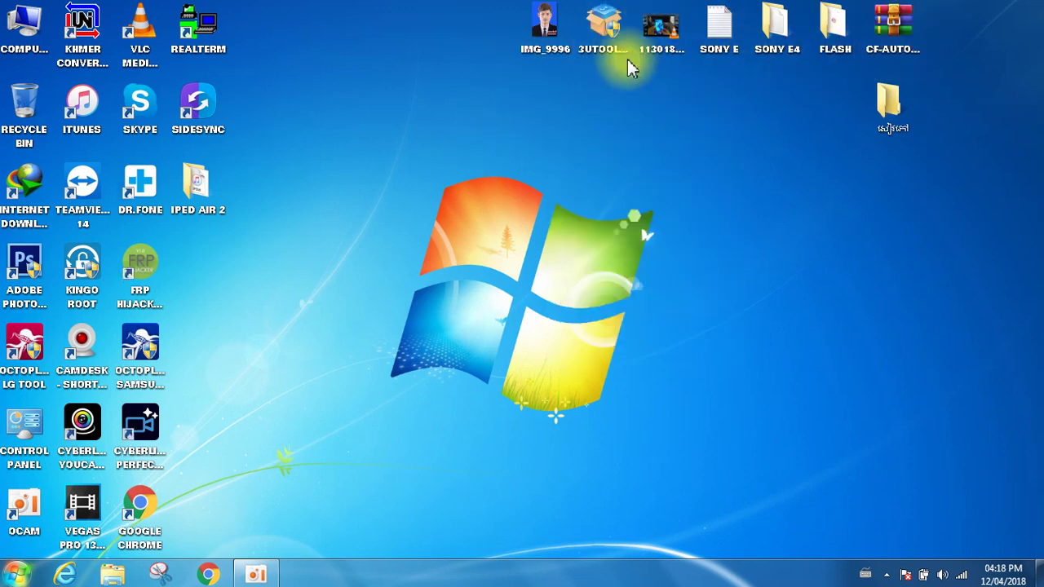
pyautogui.rightClick(413, 107)
pyautogui.click(470, 154)
pyautogui.rightClick(430, 87)
pyautogui.click(478, 132)
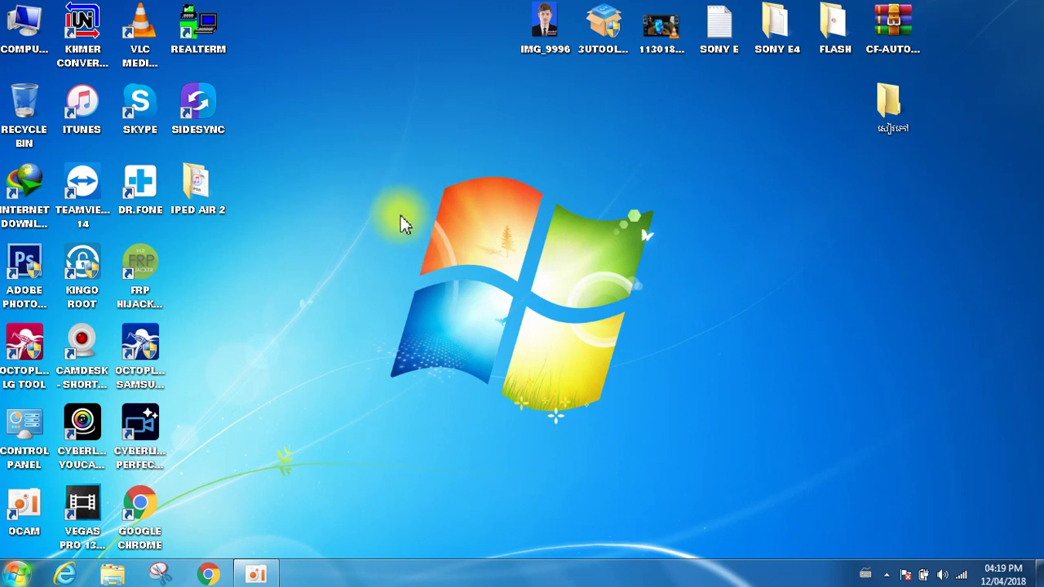
pyautogui.rightClick(410, 167)
pyautogui.rightClick(371, 188)
pyautogui.click(417, 230)
pyautogui.rightClick(387, 191)
pyautogui.click(412, 235)
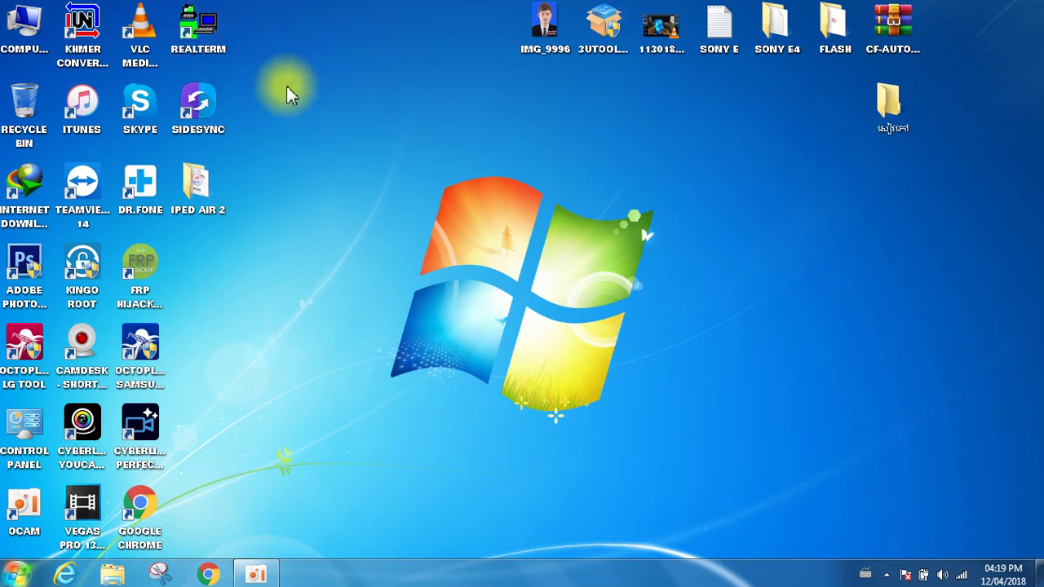
# Open the desktop Personalization settings and move the window clear of the desktop icons.
pyautogui.rightClick(364, 100)
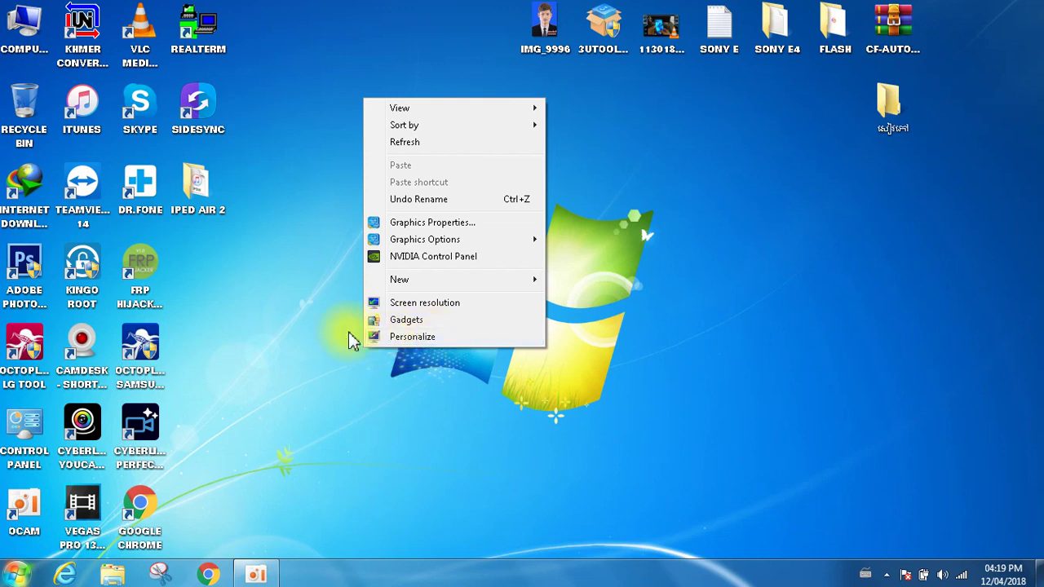
pyautogui.click(426, 337)
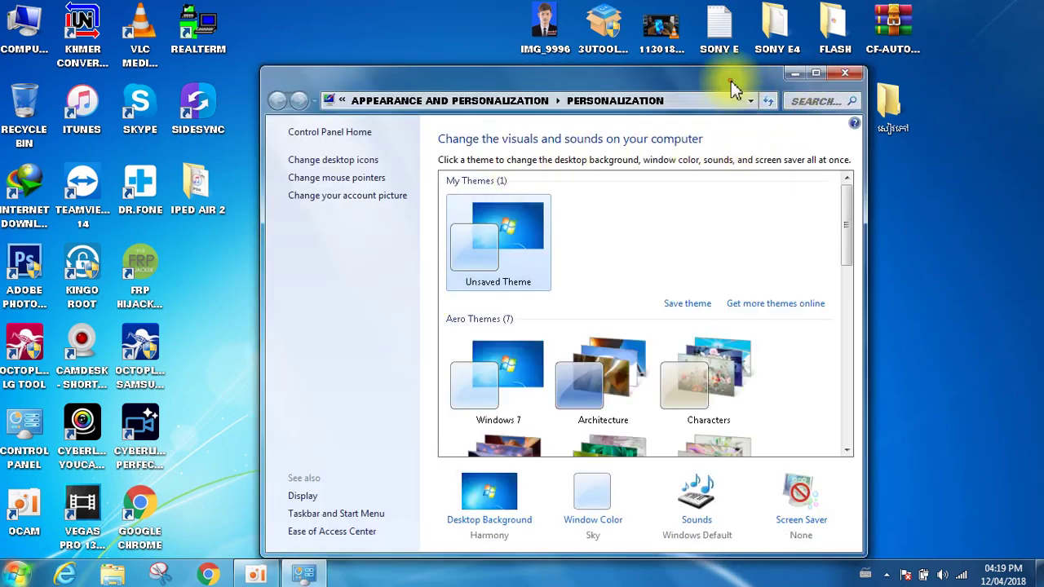
pyautogui.moveTo(731, 87); pyautogui.dragTo(552, 45)
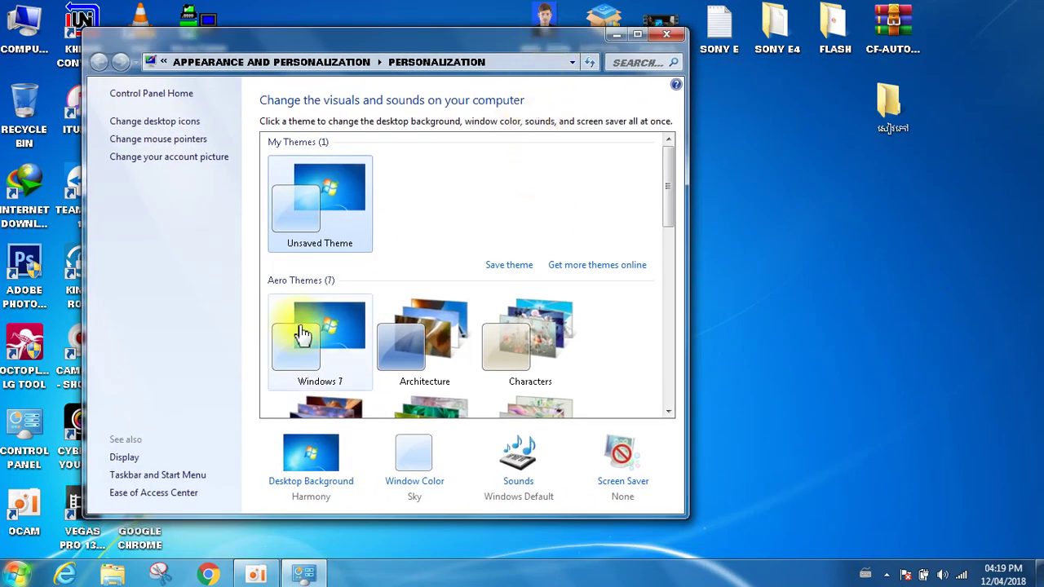
pyautogui.moveTo(258, 49); pyautogui.dragTo(367, 51)
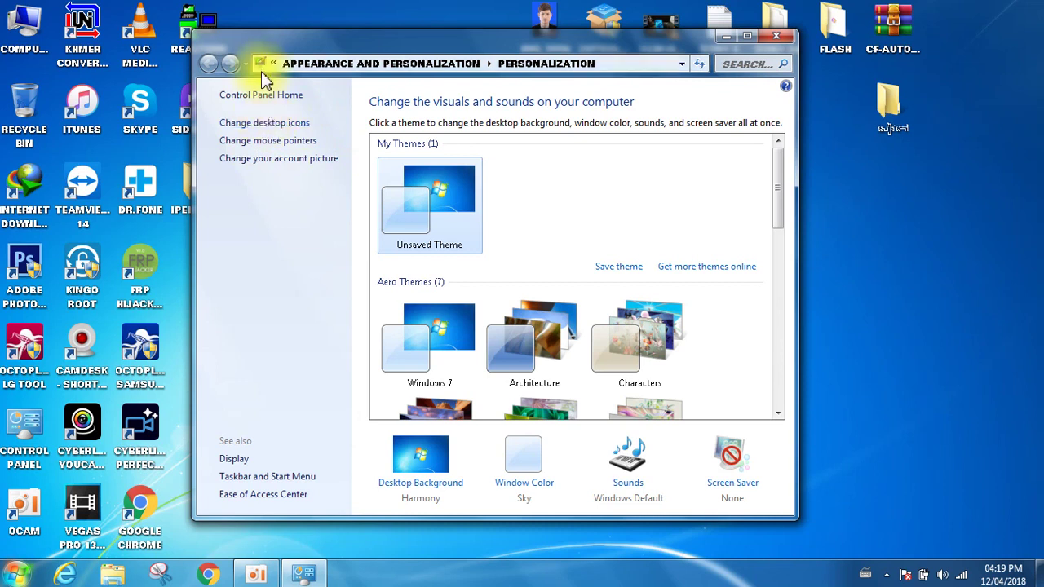
pyautogui.moveTo(263, 51); pyautogui.dragTo(342, 43)
# View the desktop icon settings and close them without changing anything.
pyautogui.click(20, 31)
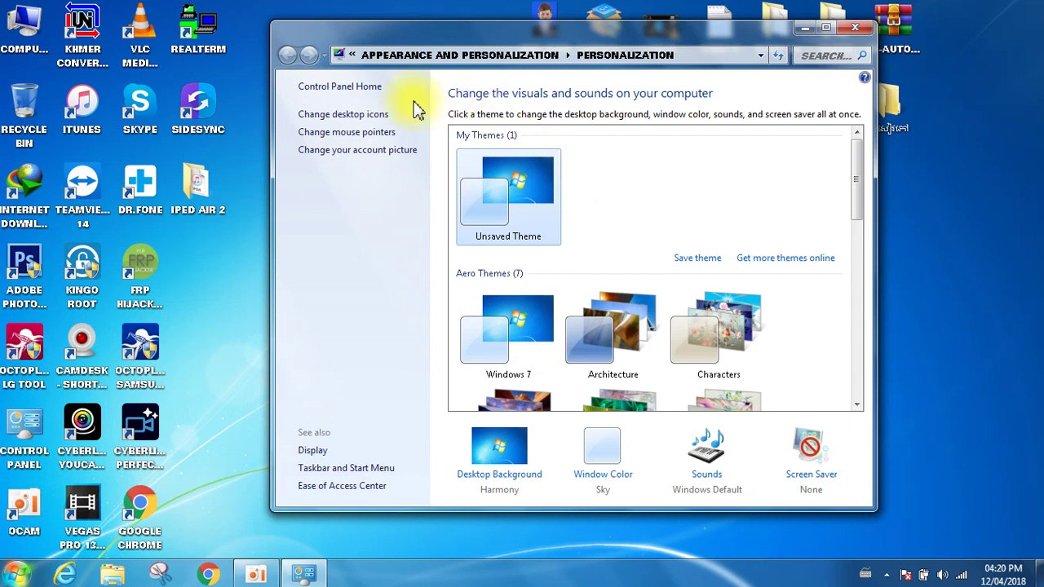
pyautogui.click(342, 122)
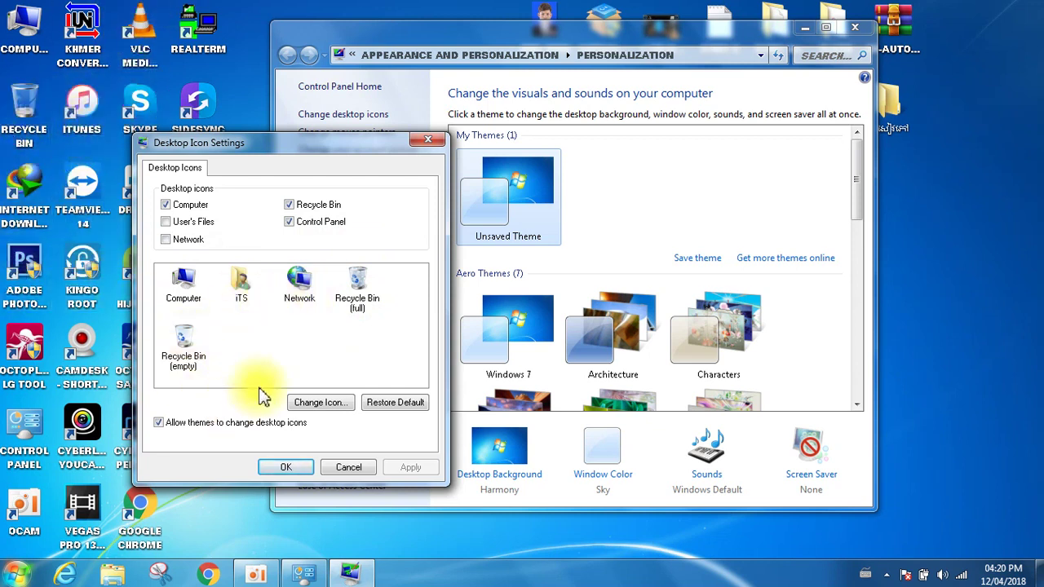
pyautogui.click(425, 142)
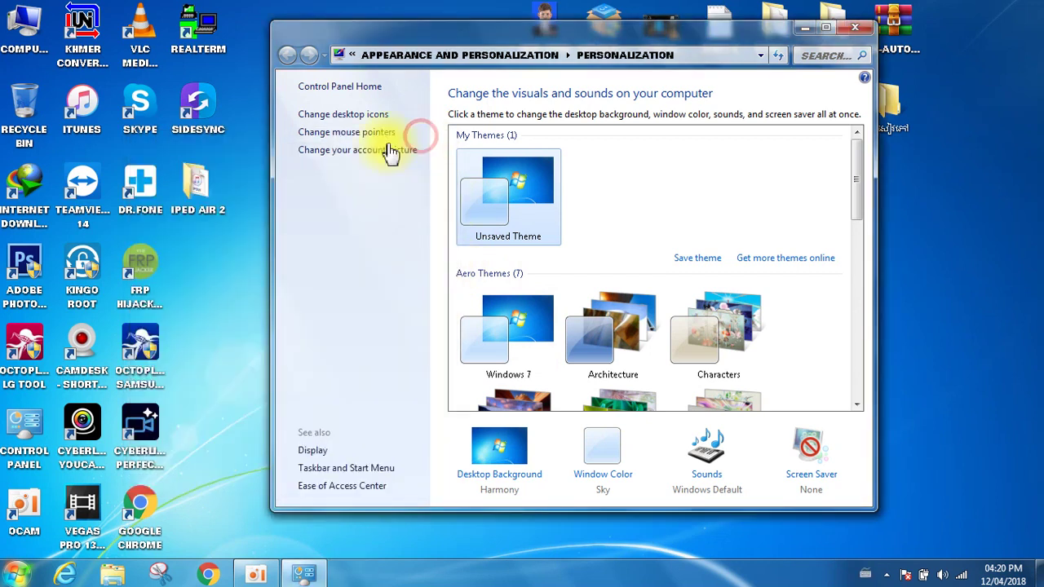
# Open the mouse pointer settings and choose the Windows Black (extra large) scheme.
pyautogui.click(347, 137)
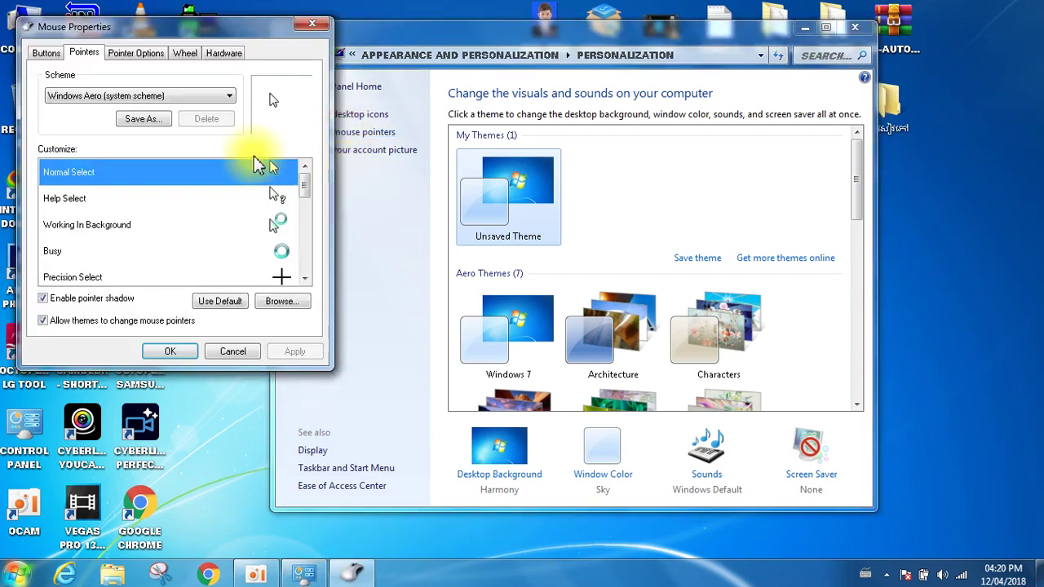
pyautogui.moveTo(214, 31); pyautogui.dragTo(707, 24)
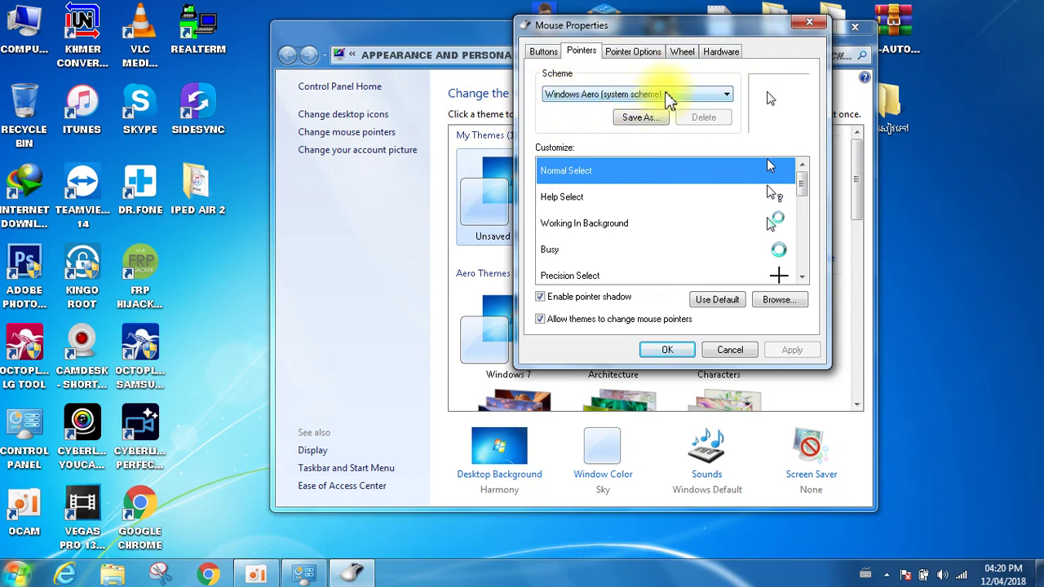
pyautogui.click(720, 95)
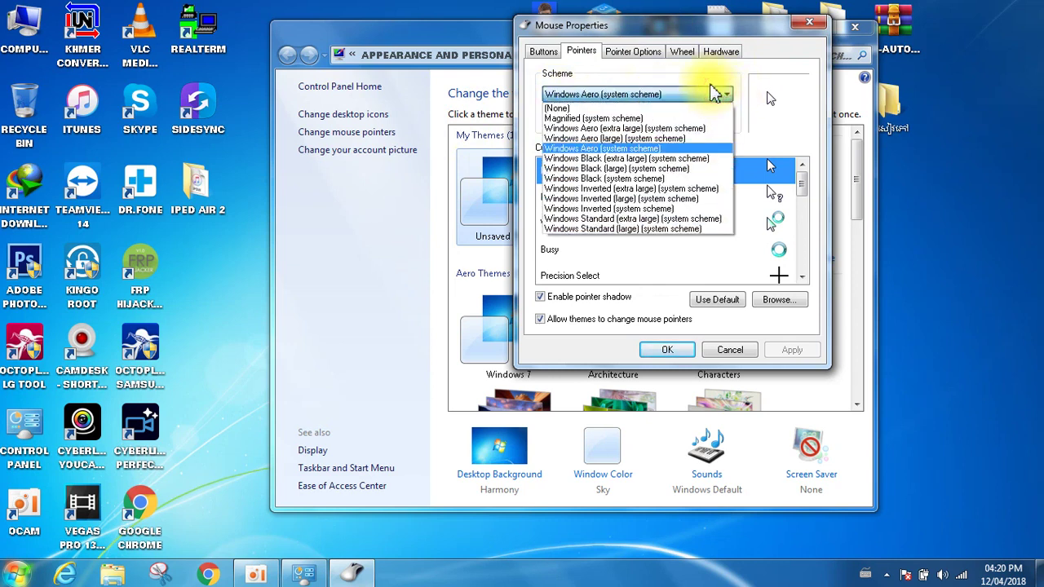
pyautogui.click(610, 159)
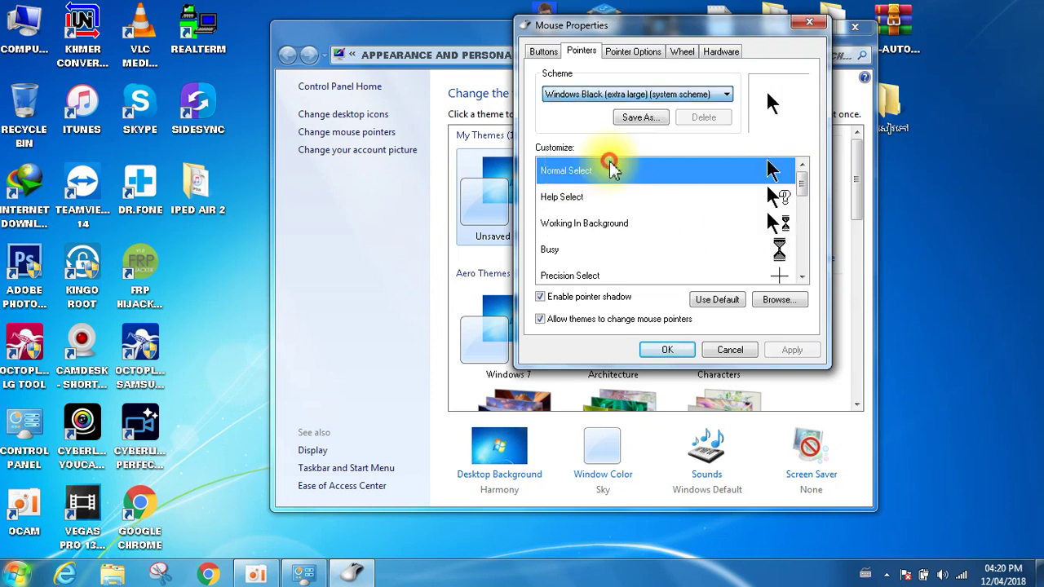
pyautogui.click(793, 351)
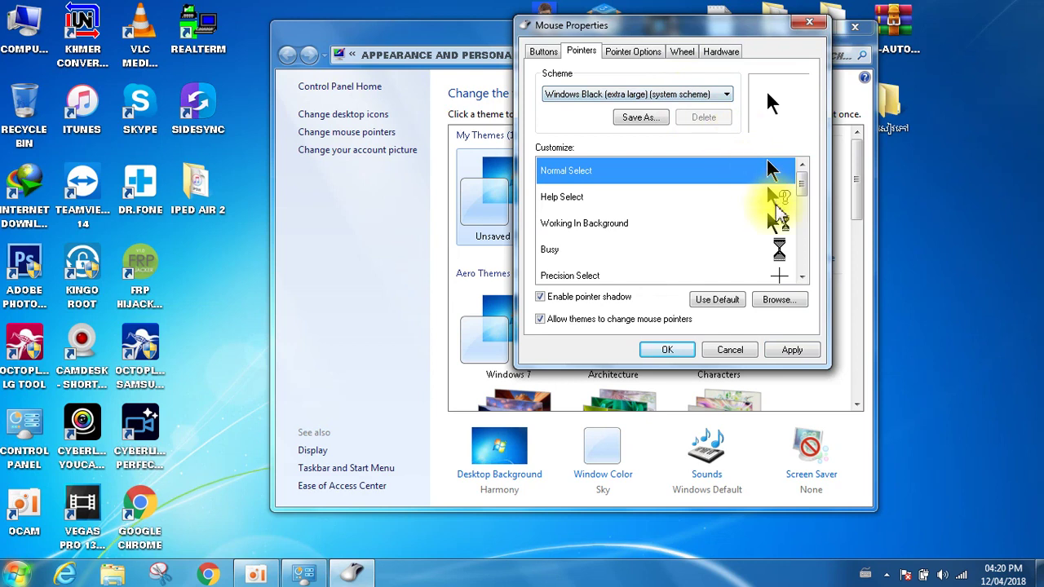
pyautogui.moveTo(804, 200)
pyautogui.mouseDown()
pyautogui.moveTo(804, 280)
pyautogui.moveTo(806, 190)
pyautogui.mouseUp()
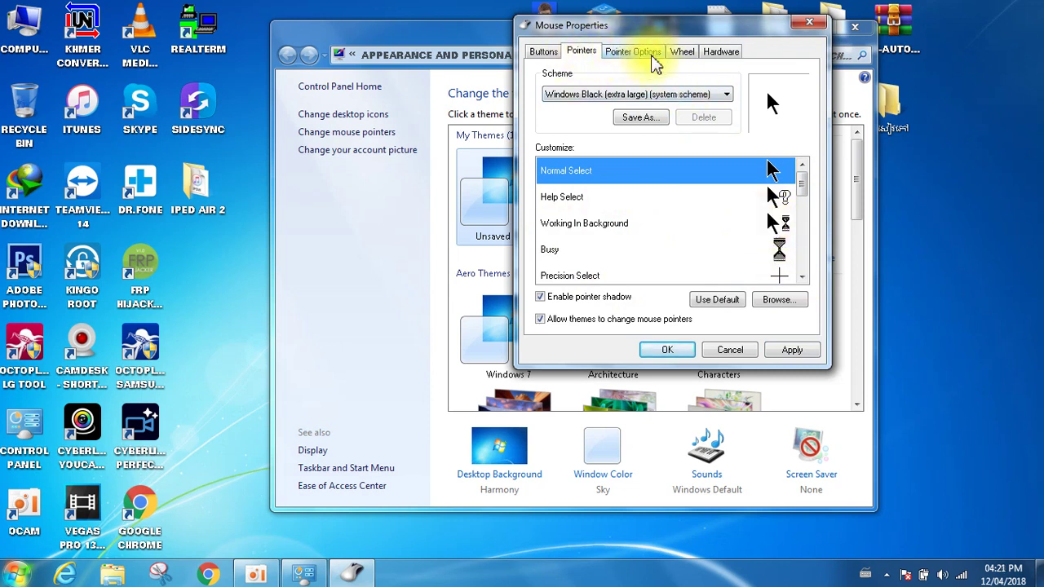
# Enable showing the pointer's location when CTRL is pressed and apply the mouse changes.
pyautogui.click(640, 54)
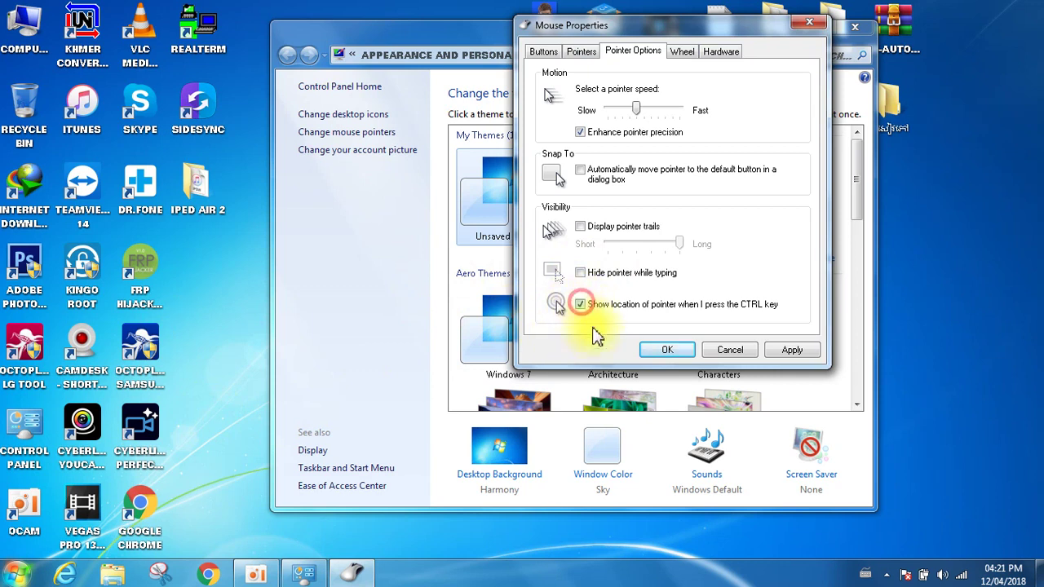
pyautogui.click(793, 350)
pyautogui.click(665, 349)
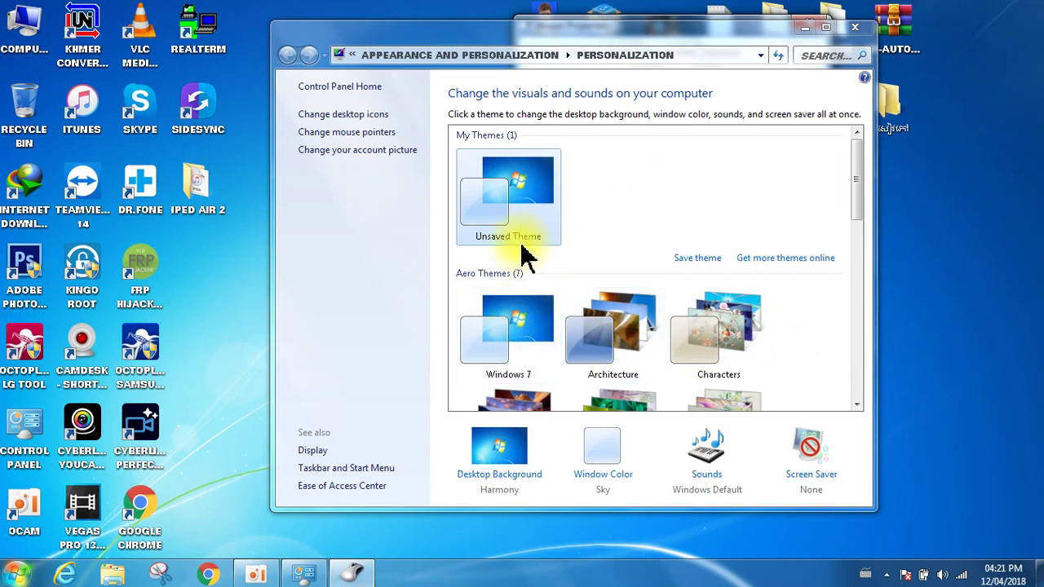
# View the available account pictures and return to the Personalization settings.
pyautogui.click(367, 153)
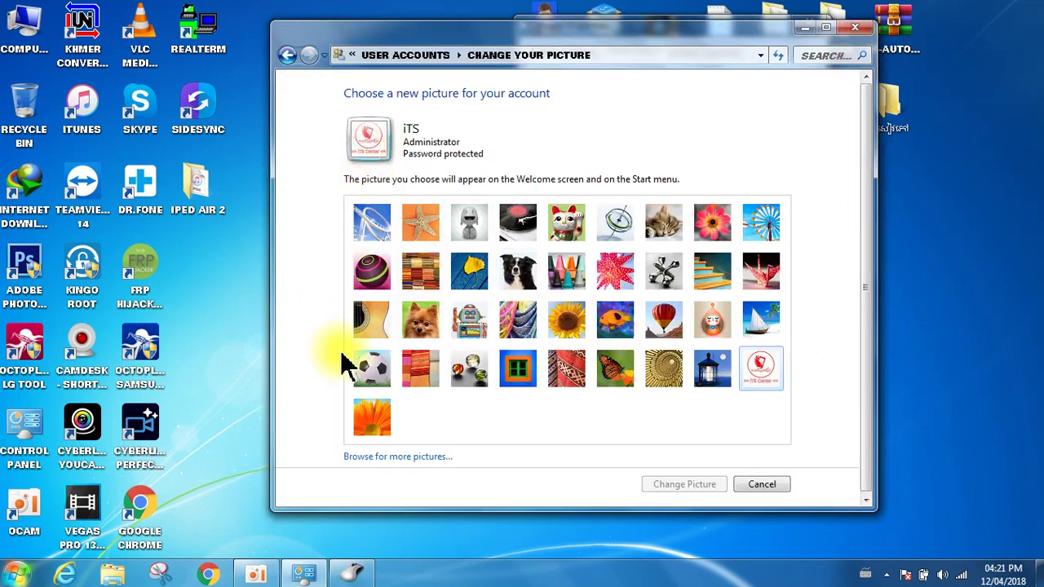
pyautogui.click(291, 52)
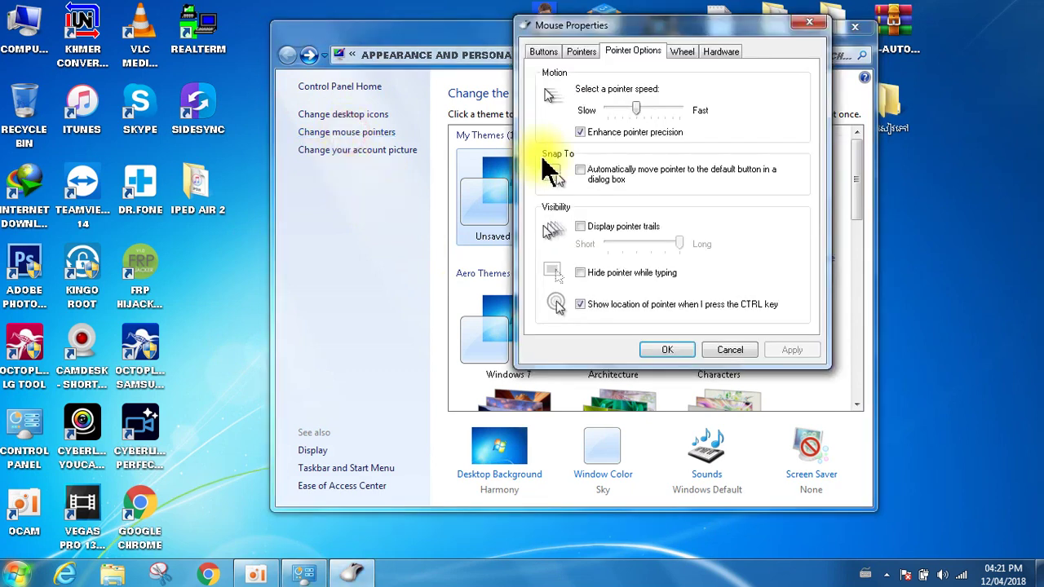
# Enable hiding the pointer while typing, confirm the mouse properties and close the Personalization window.
pyautogui.click(580, 274)
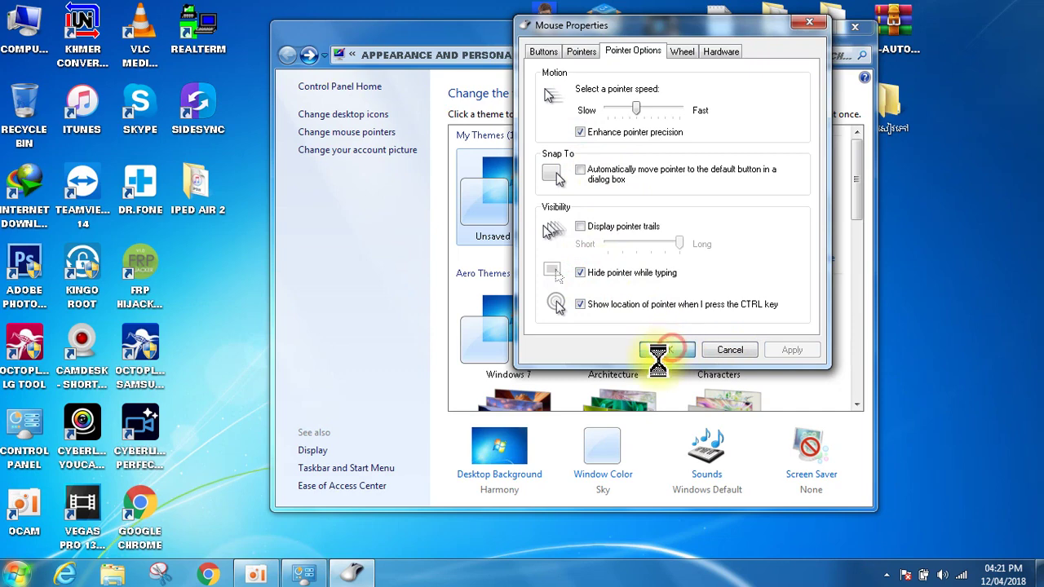
pyautogui.click(665, 350)
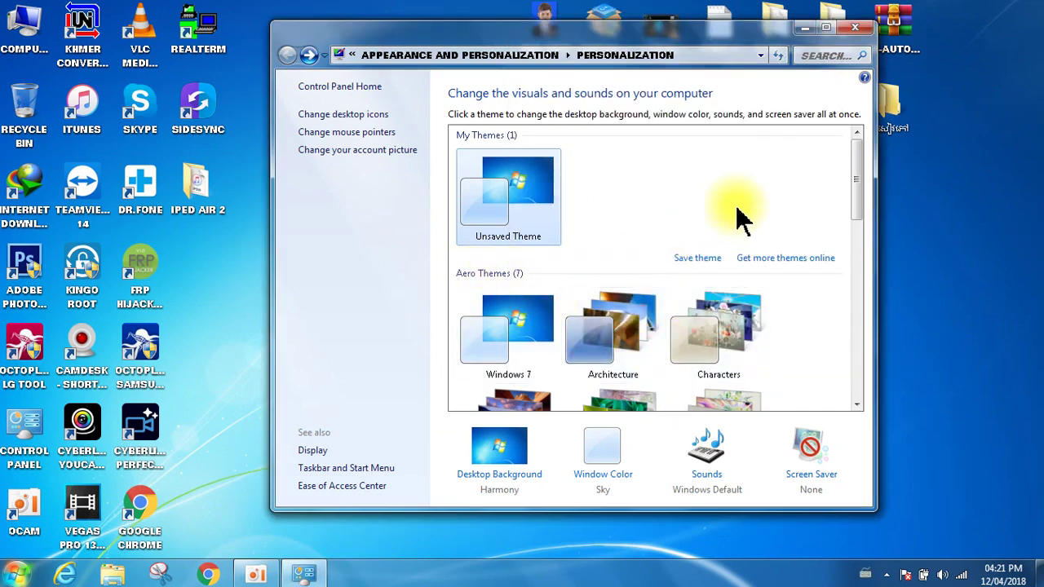
pyautogui.click(857, 30)
pyautogui.rightClick(739, 151)
pyautogui.rightClick(610, 164)
pyautogui.click(634, 205)
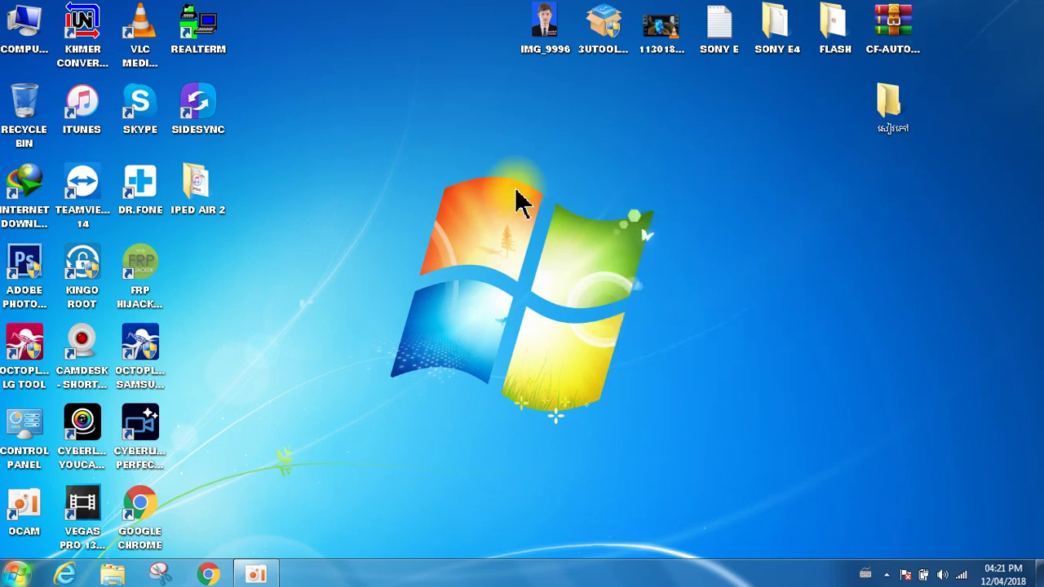
# Reopen the Personalization settings in a maximized window and open the desktop background options.
pyautogui.rightClick(403, 146)
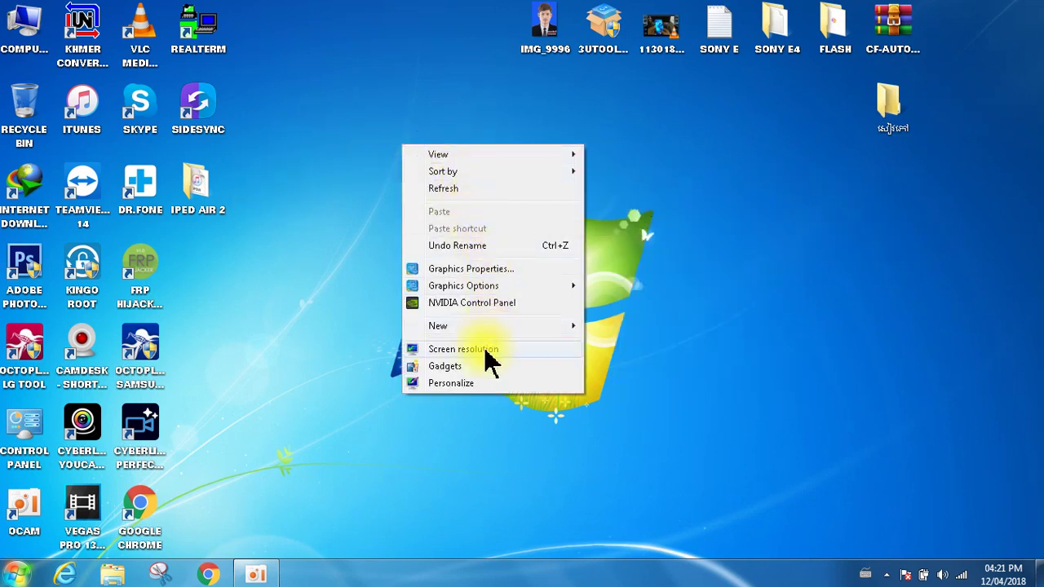
pyautogui.click(457, 383)
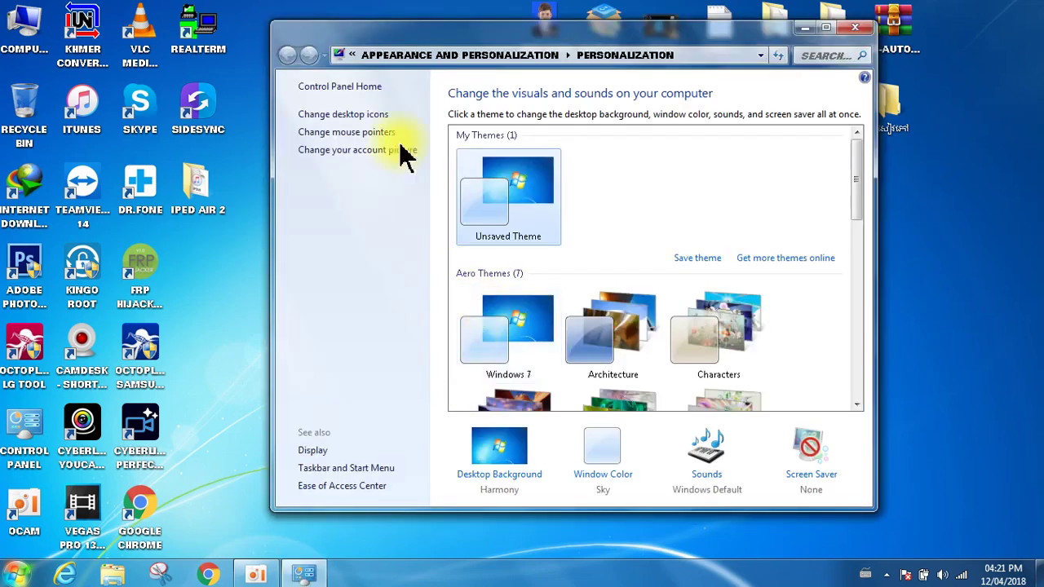
pyautogui.click(832, 29)
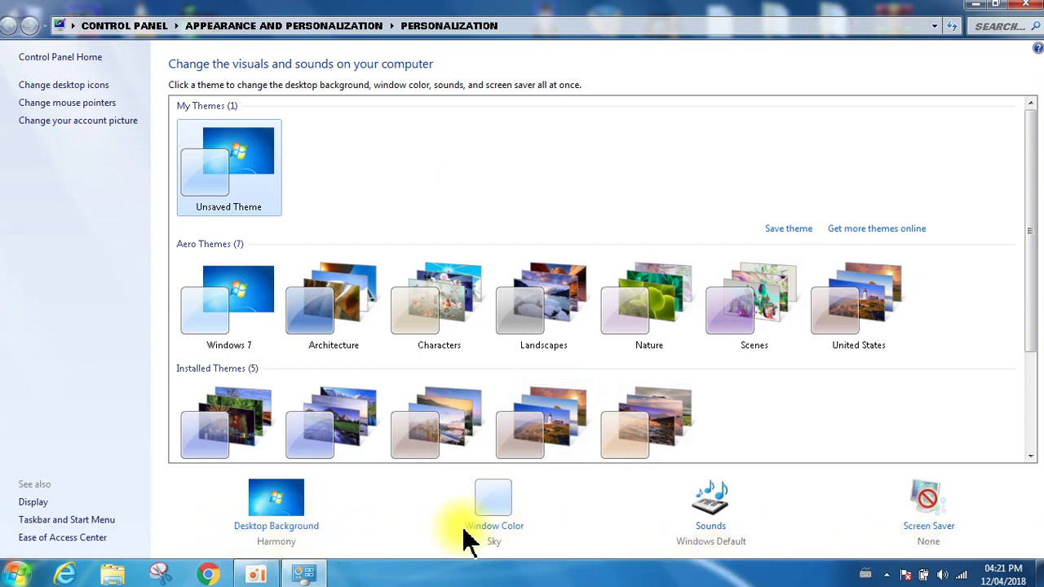
pyautogui.click(280, 530)
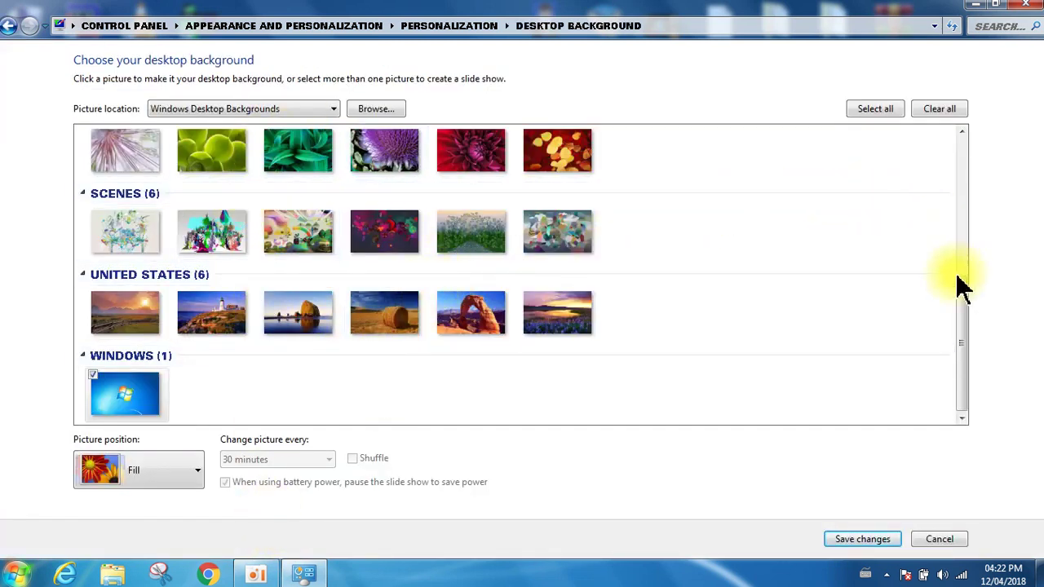
# Look through the Windows Desktop Backgrounds picture categories and dismiss the AutoPlay window for the connected device.
pyautogui.scroll(4, 950, 204)
pyautogui.moveTo(956, 157)
pyautogui.mouseDown()
pyautogui.moveTo(962, 217)
pyautogui.moveTo(963, 175)
pyautogui.mouseUp()
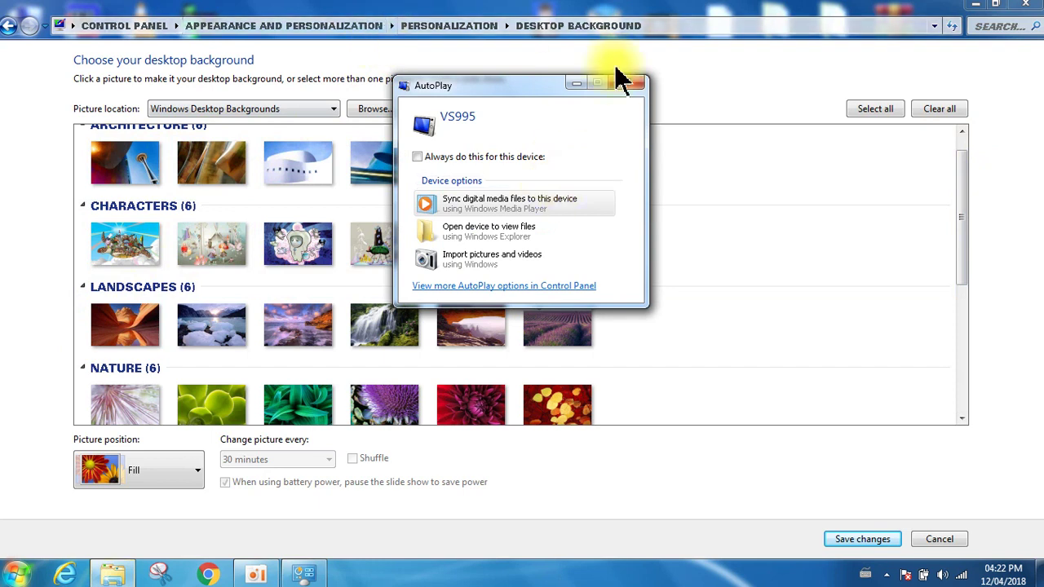
pyautogui.click(619, 82)
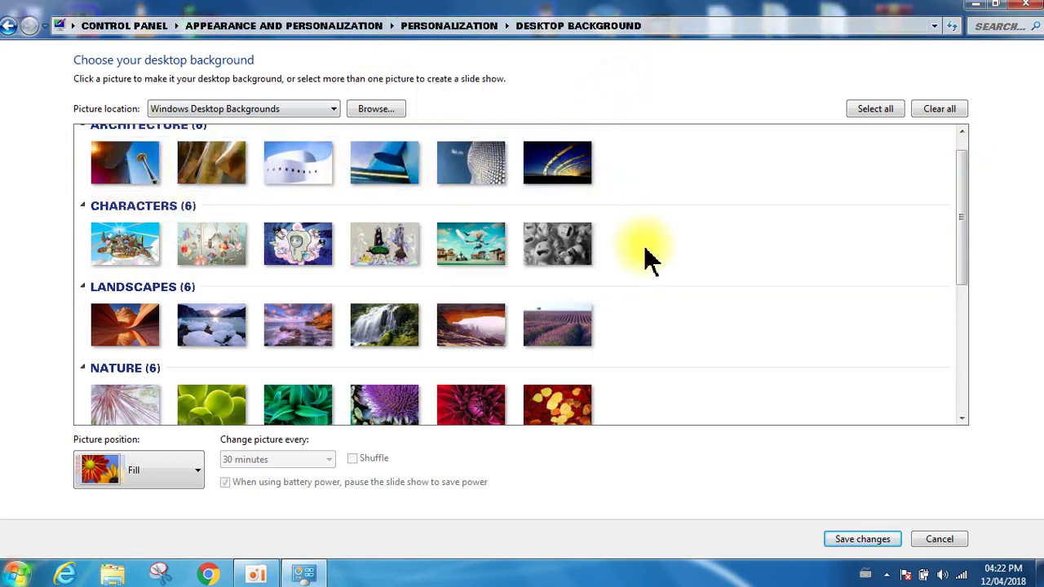
pyautogui.scroll(-3, 413, 292)
pyautogui.scroll(2, 444, 298)
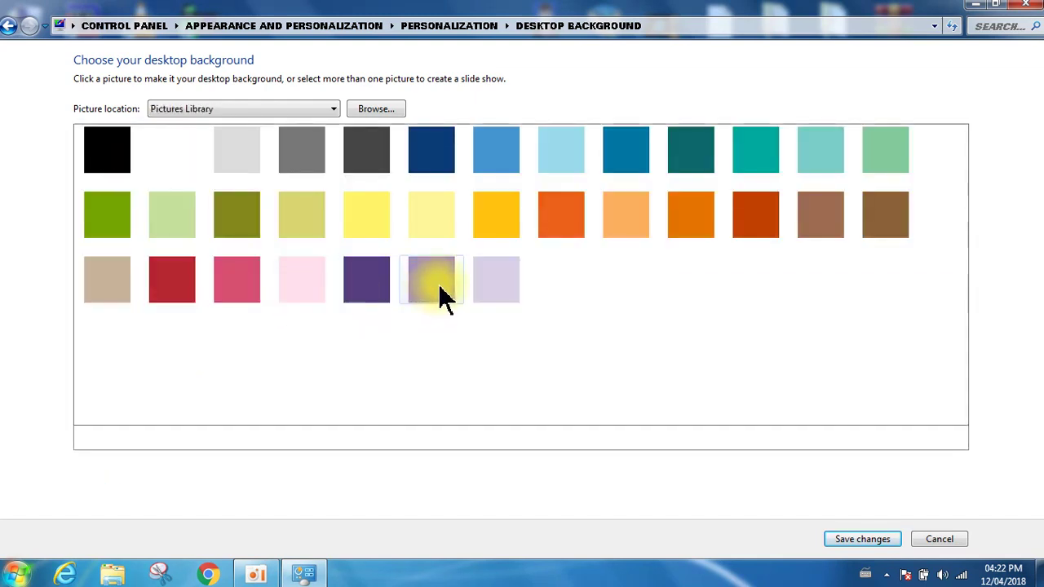
# View the backgrounds offered by the Solid Colors, Top Rated Photos and Pictures Library picture locations.
pyautogui.scroll(1, 441, 296)
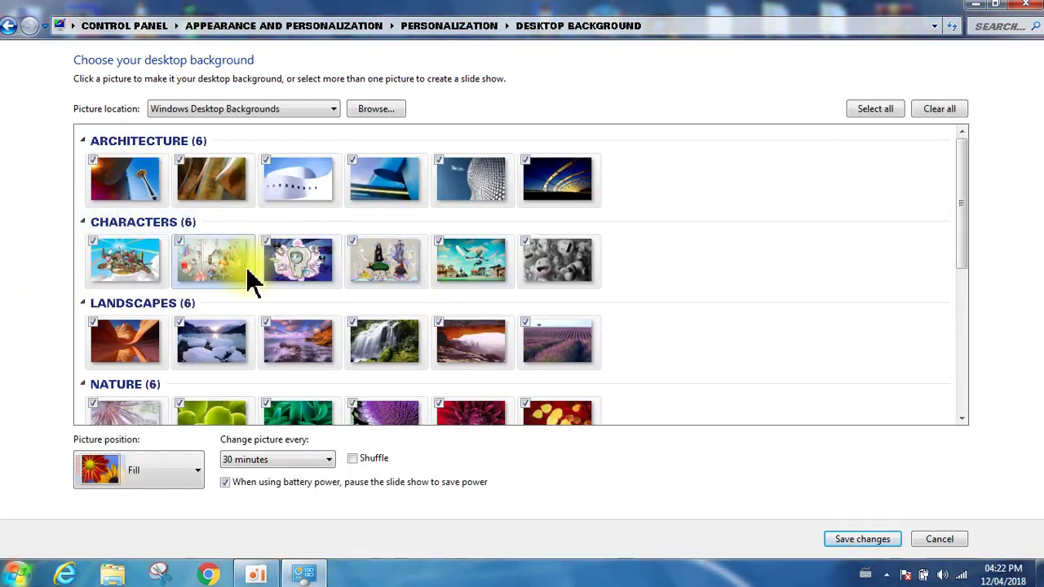
pyautogui.scroll(-3, 612, 224)
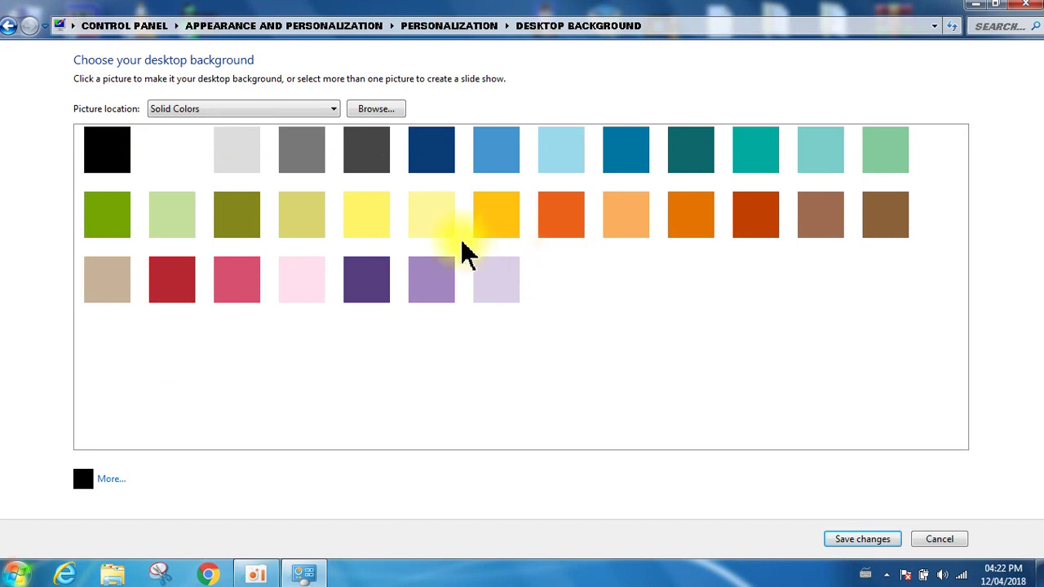
pyautogui.scroll(3, 465, 253)
pyautogui.click(284, 109)
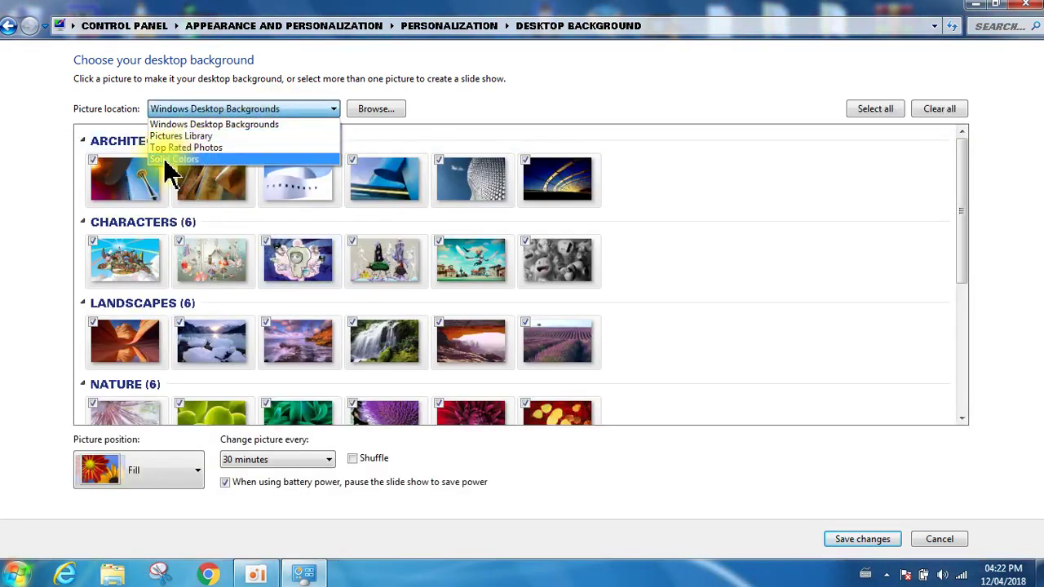
pyautogui.click(209, 159)
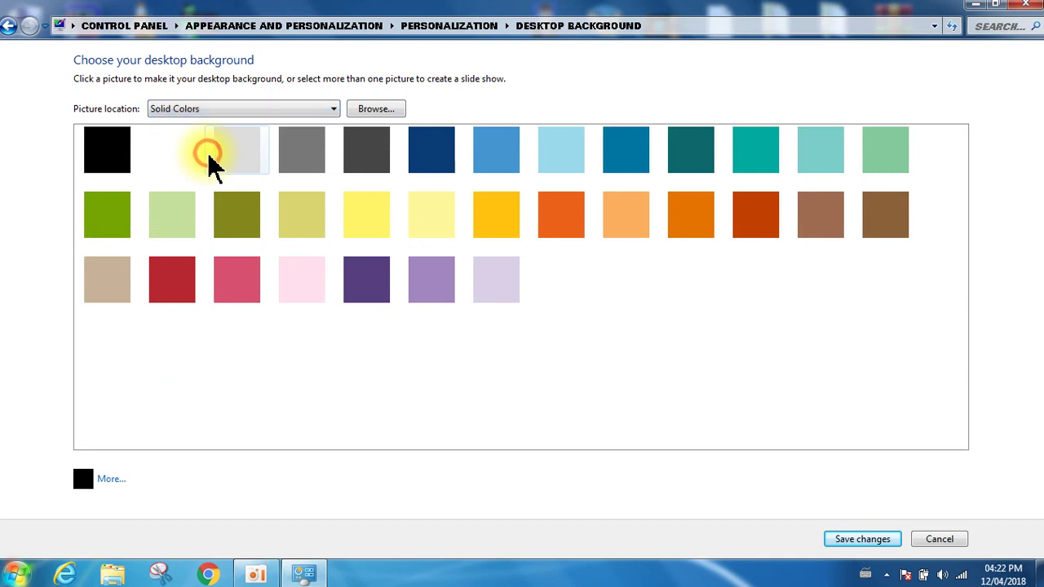
pyautogui.click(253, 109)
pyautogui.click(204, 145)
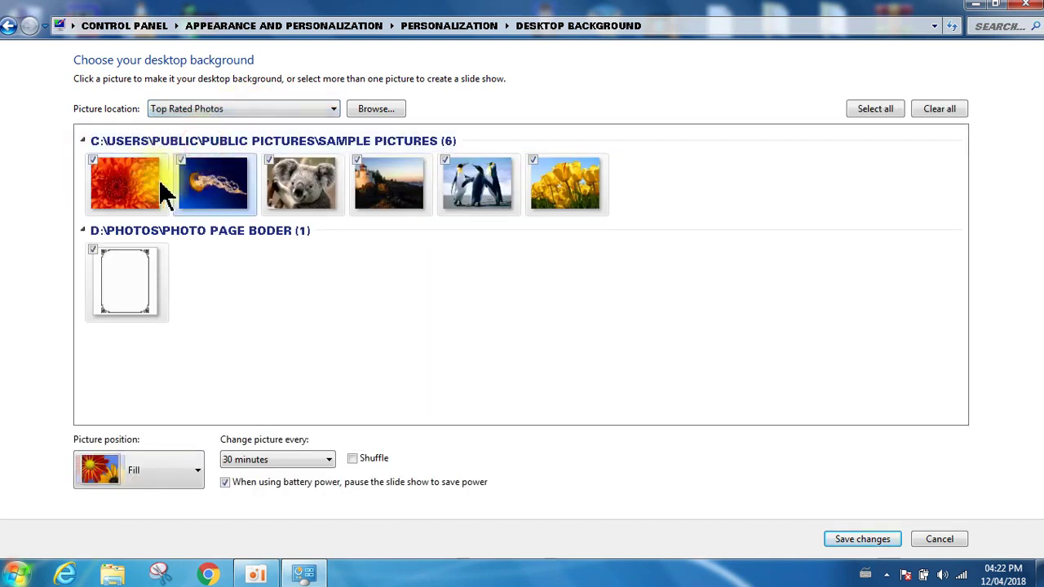
pyautogui.click(282, 108)
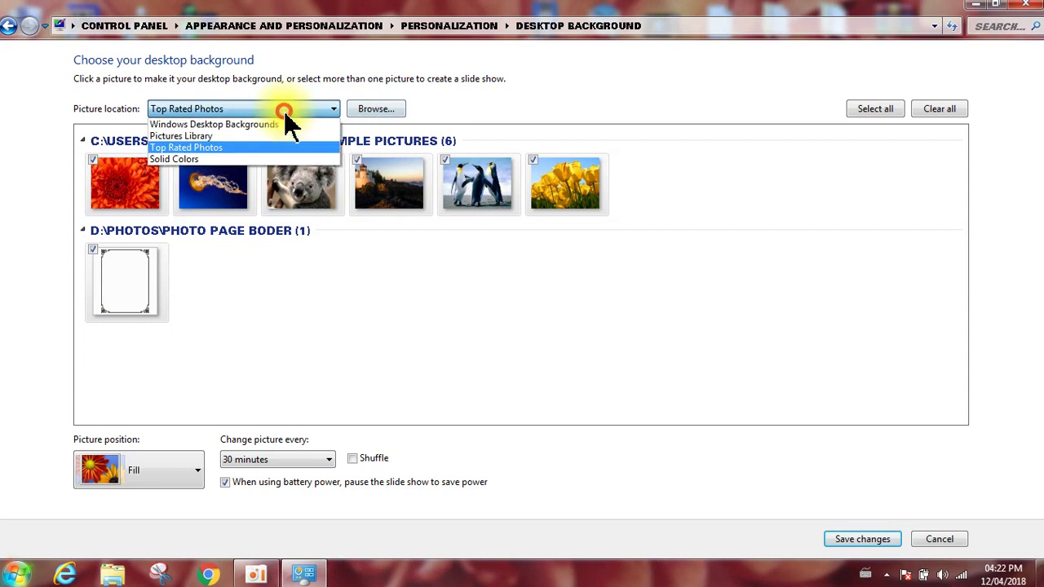
pyautogui.click(185, 135)
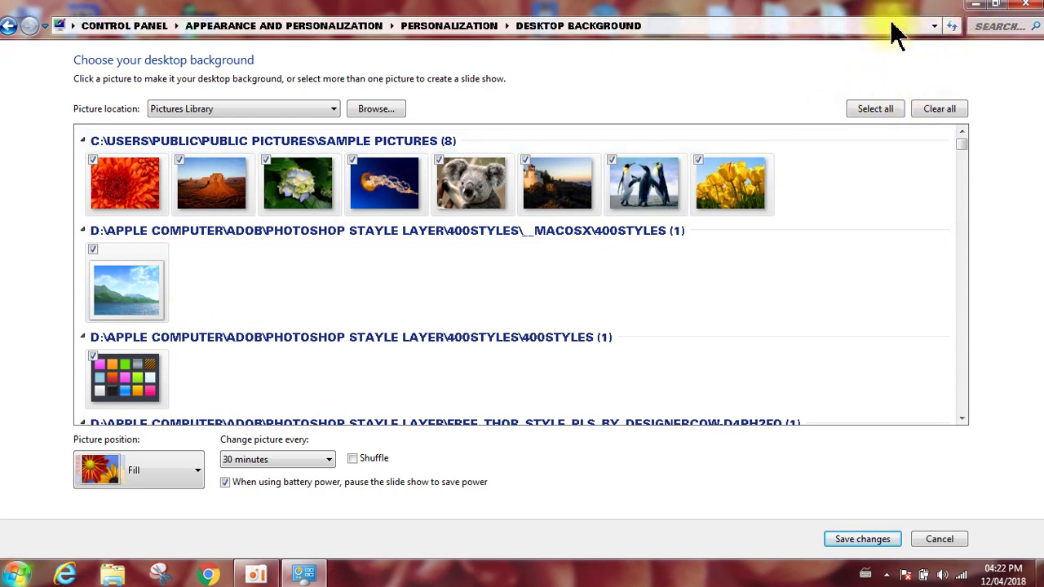
# Return to the Personalization settings in a restored-size window and open the advanced appearance settings for Window Color.
pyautogui.click(11, 26)
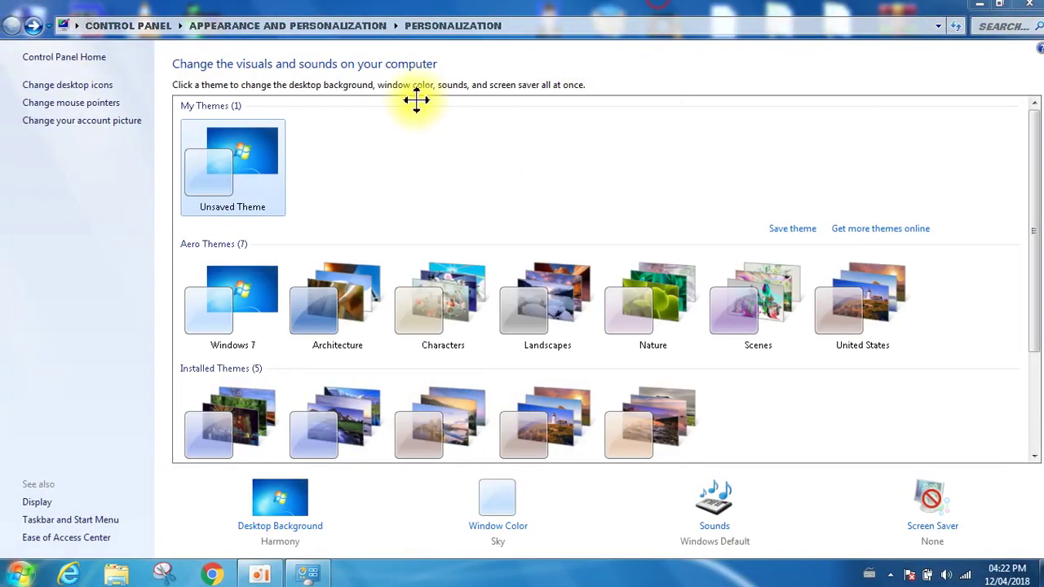
pyautogui.moveTo(587, 11); pyautogui.dragTo(482, 66)
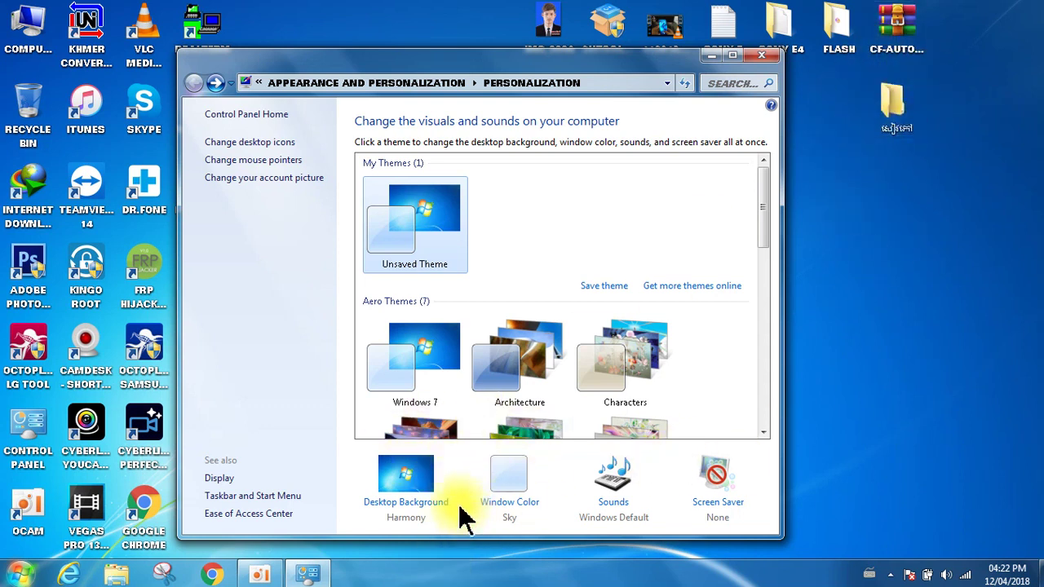
pyautogui.click(509, 503)
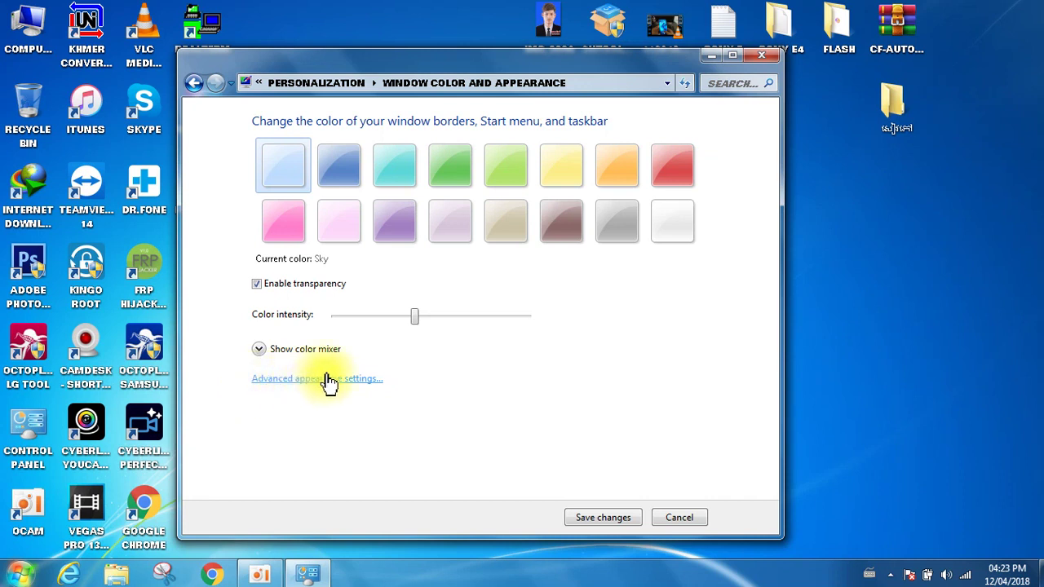
pyautogui.click(293, 381)
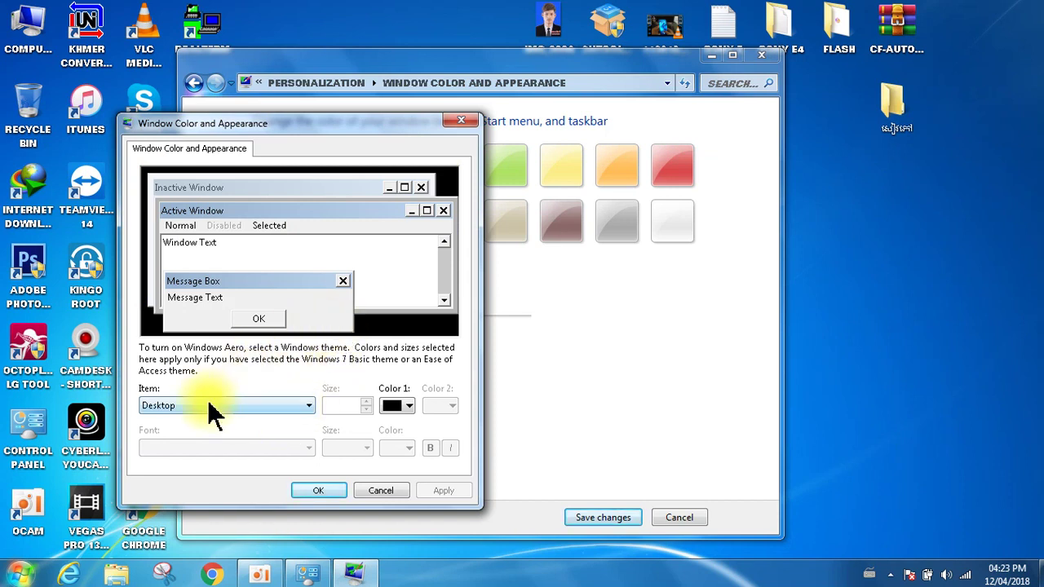
# Set the Icon item's font to Khmer OS Muol and apply the change.
pyautogui.click(208, 402)
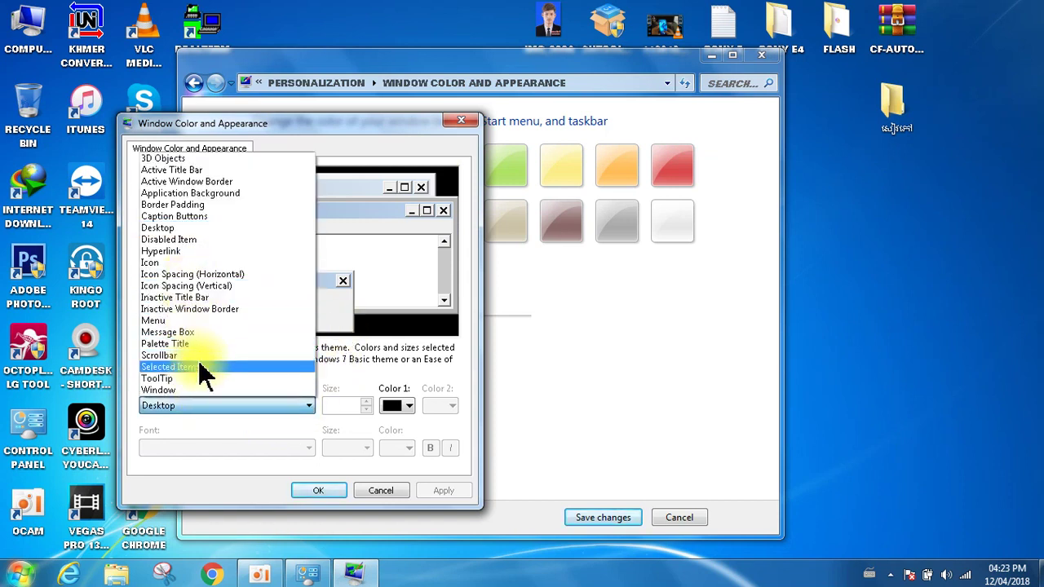
pyautogui.click(194, 401)
pyautogui.click(194, 401)
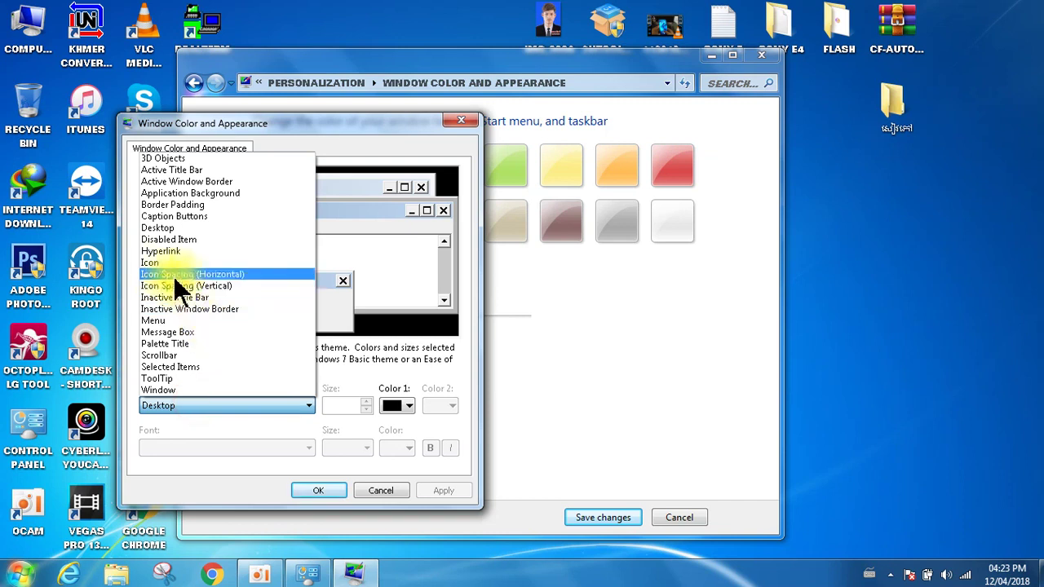
pyautogui.click(157, 262)
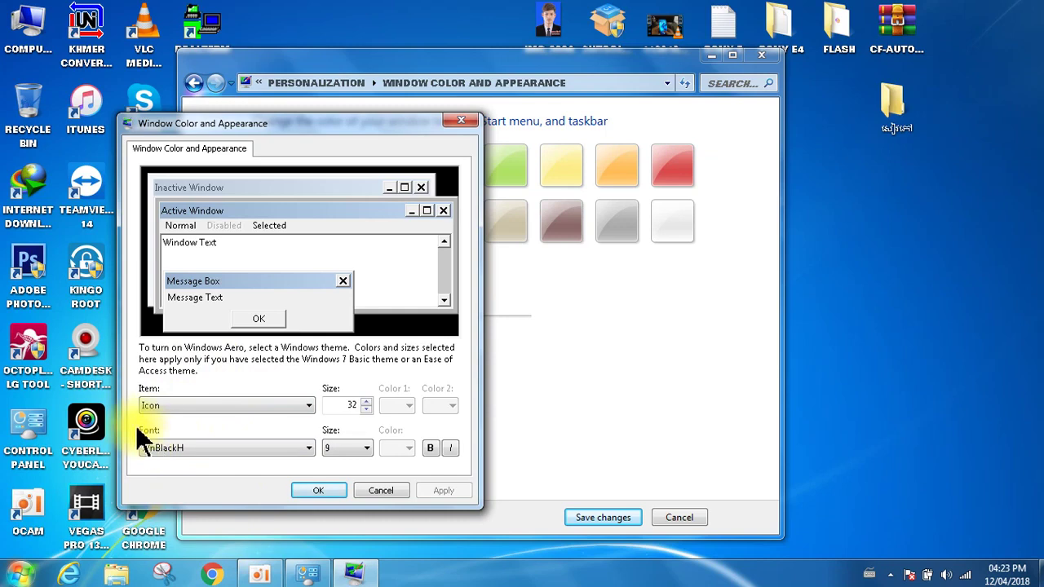
pyautogui.click(207, 450)
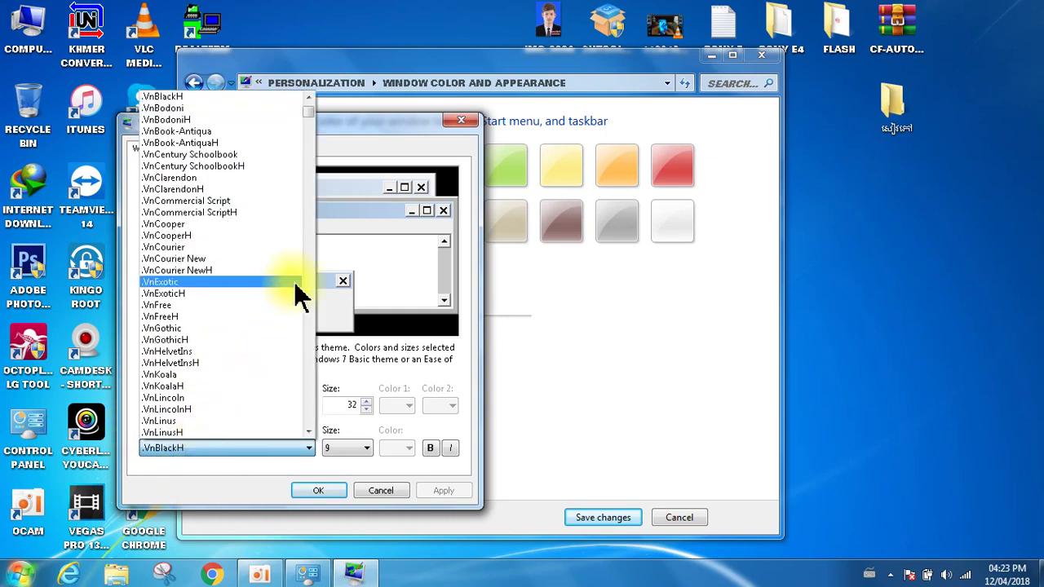
pyautogui.moveTo(309, 115); pyautogui.dragTo(309, 265)
pyautogui.scroll(-7, 211, 311)
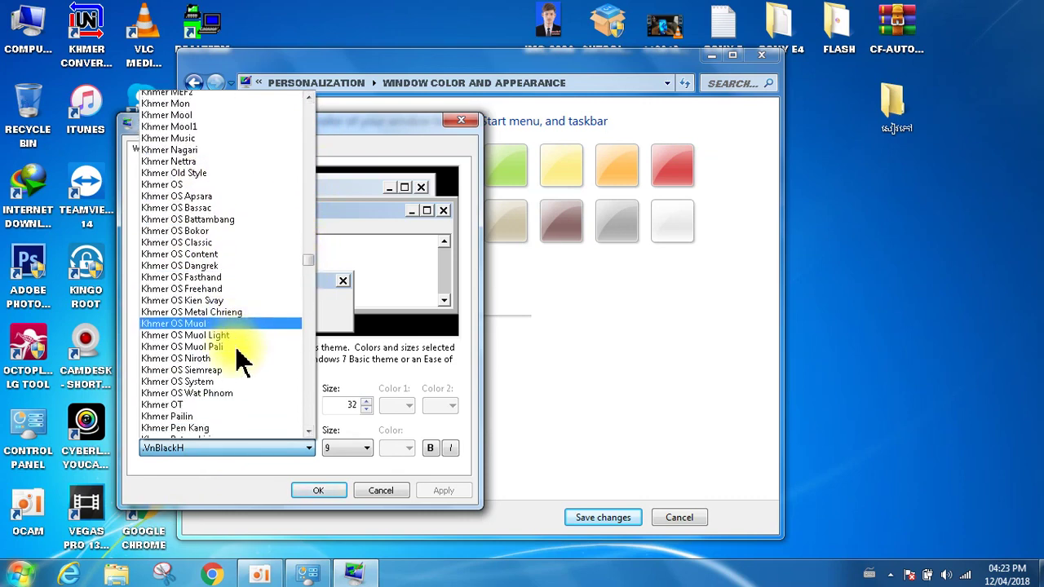
pyautogui.scroll(1, 210, 273)
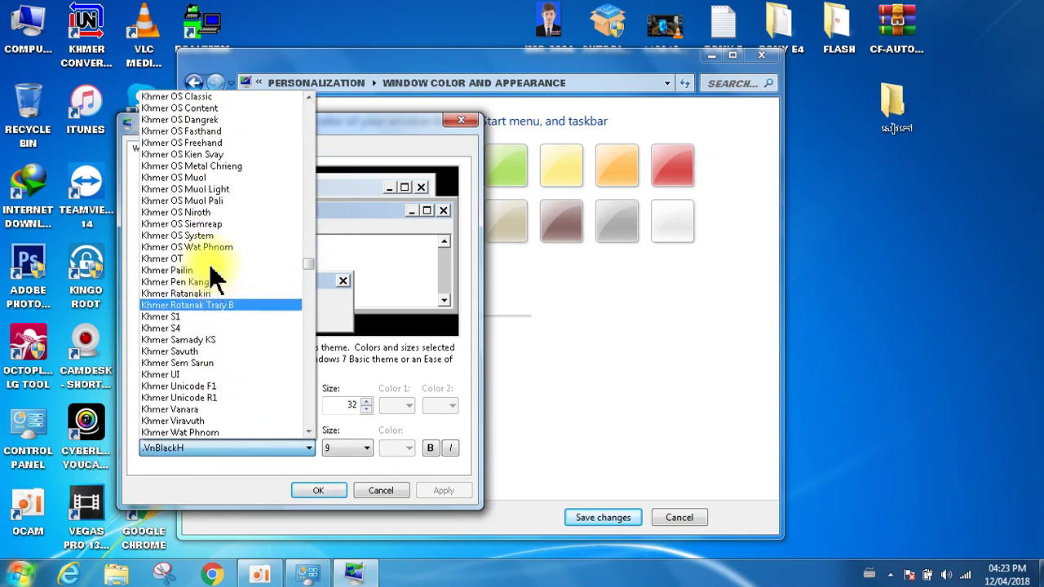
pyautogui.click(191, 177)
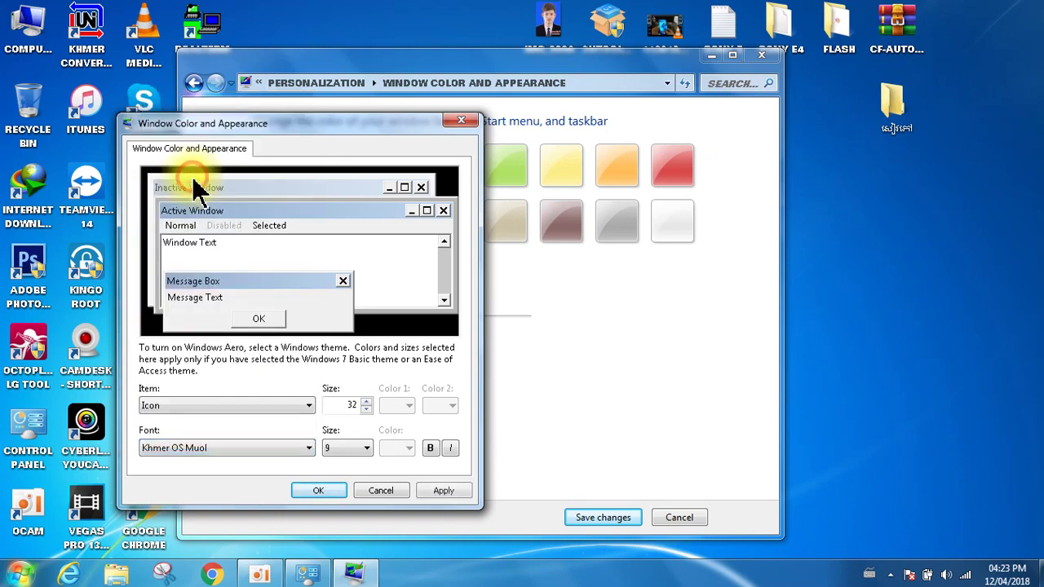
pyautogui.click(442, 489)
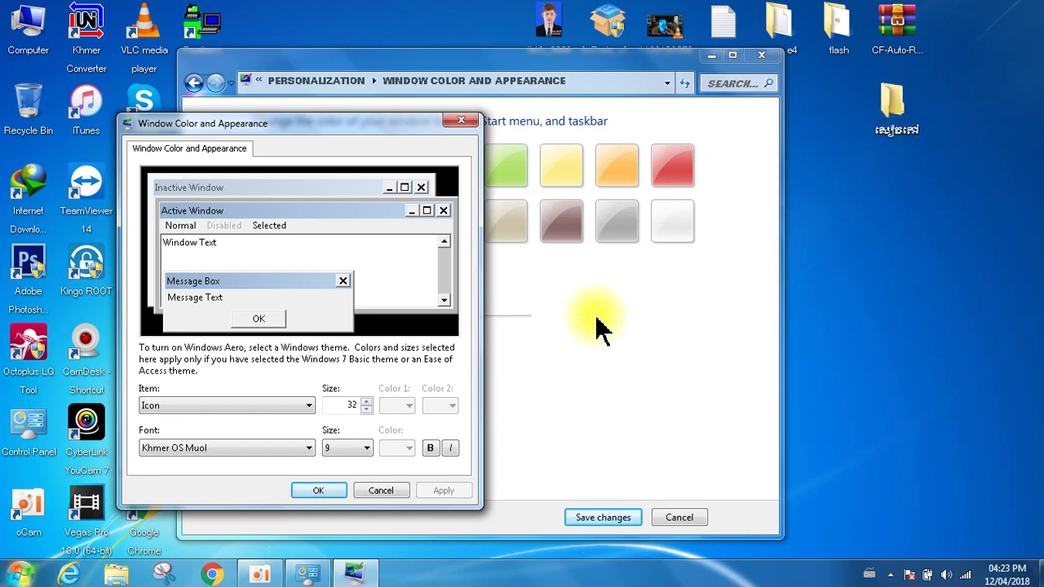
# Try yellow as the Desktop item's color, replace it with red and confirm the appearance settings.
pyautogui.moveTo(351, 127); pyautogui.dragTo(514, 93)
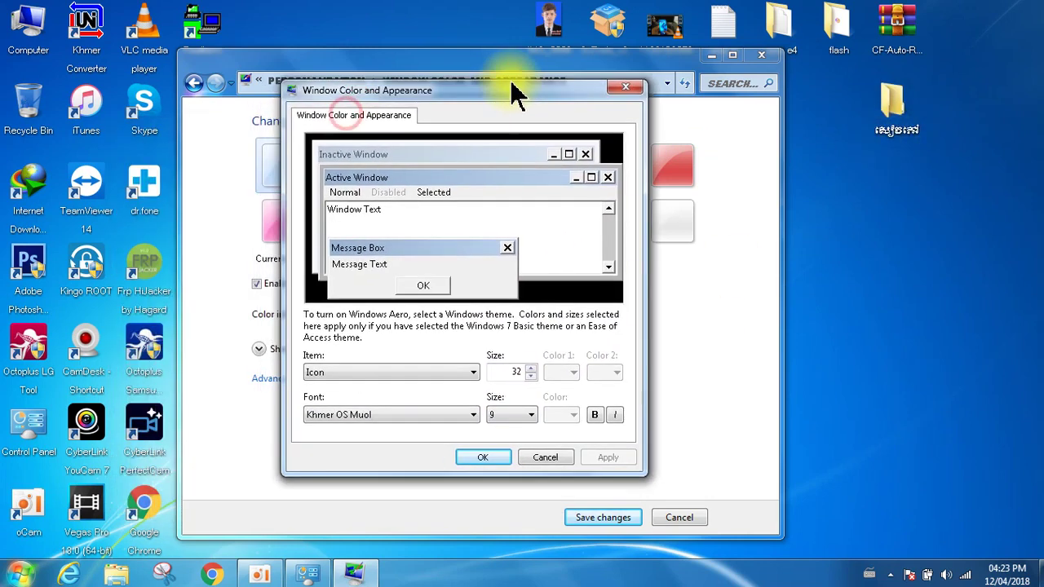
pyautogui.click(397, 372)
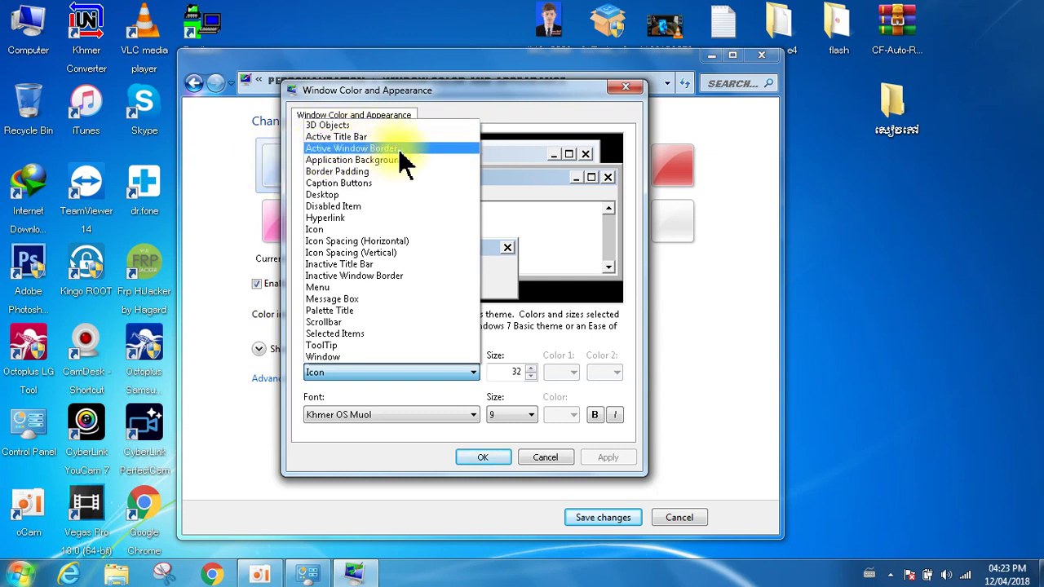
pyautogui.click(341, 195)
pyautogui.click(426, 373)
pyautogui.click(427, 374)
pyautogui.click(575, 373)
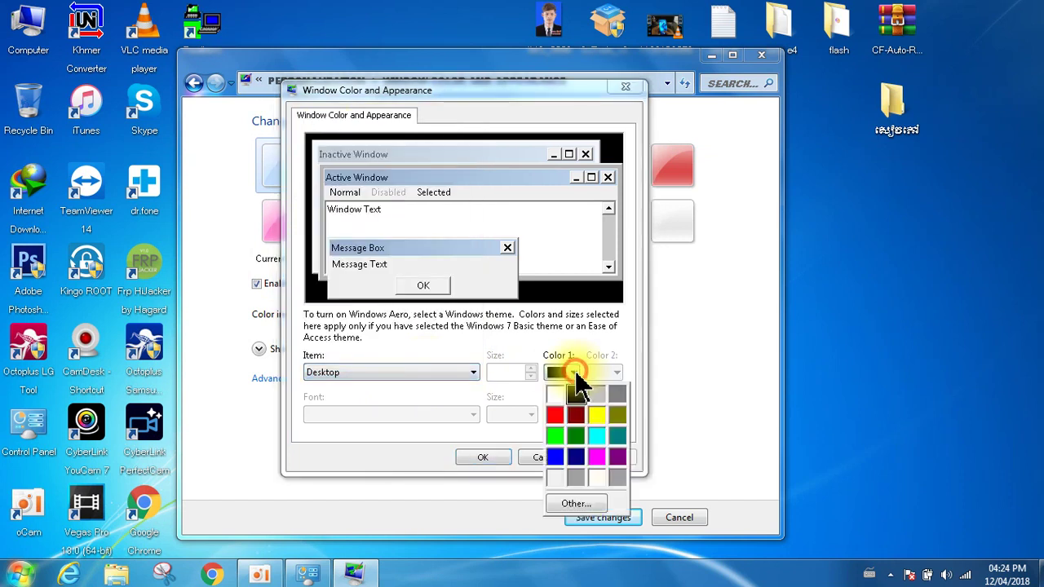
pyautogui.click(596, 413)
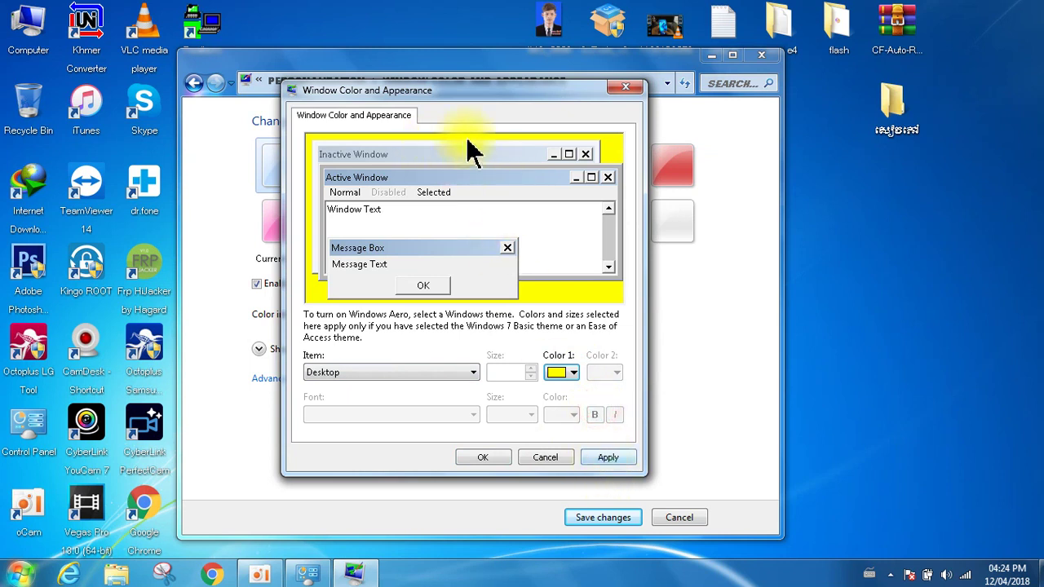
pyautogui.click(563, 377)
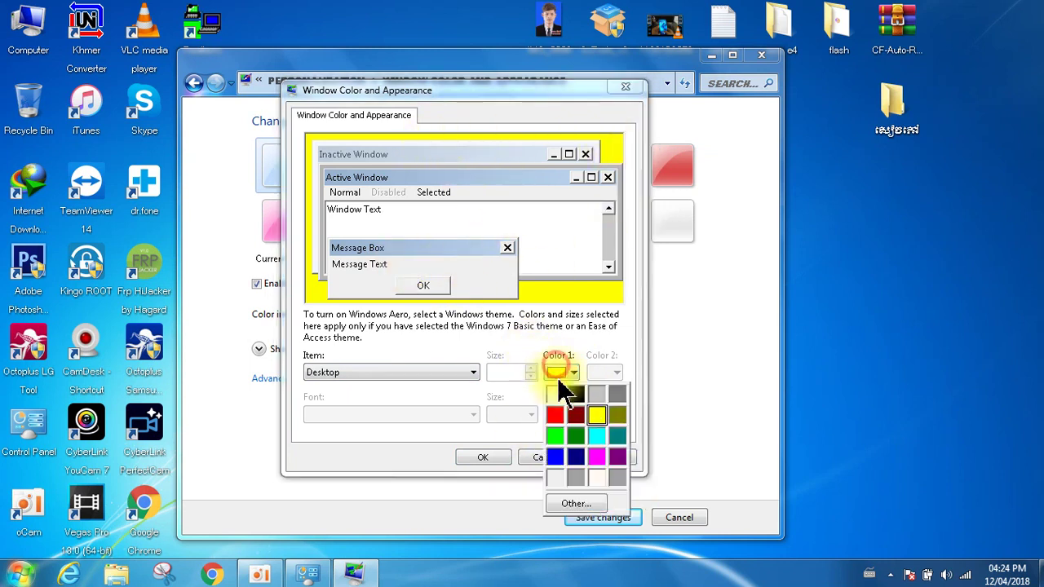
pyautogui.click(554, 408)
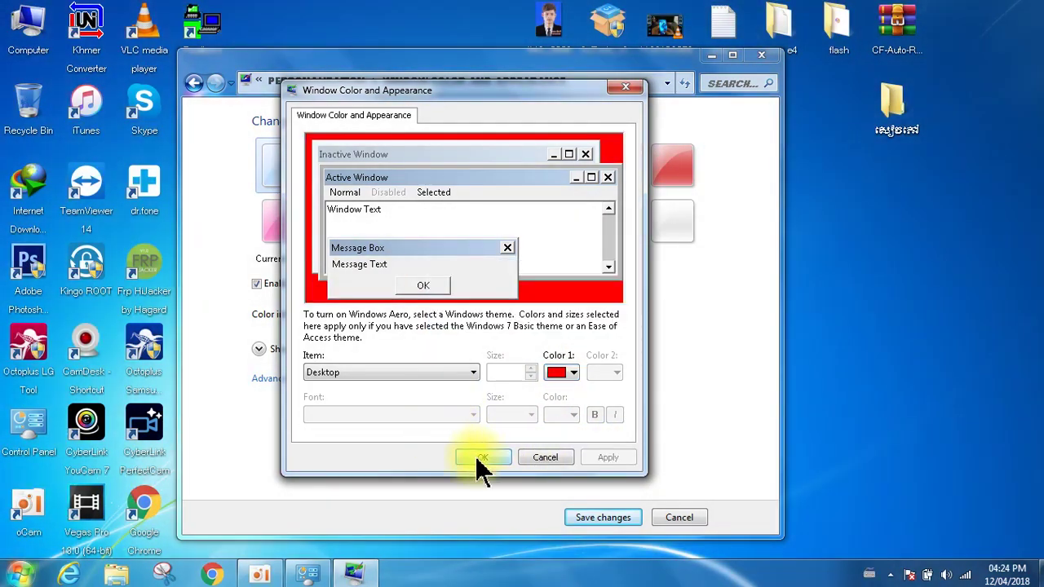
pyautogui.click(483, 459)
# Move the settings window aside, view the New Headway Beginner book from the D: drive's Box English folder, and close both windows.
pyautogui.moveTo(266, 81); pyautogui.dragTo(599, 85)
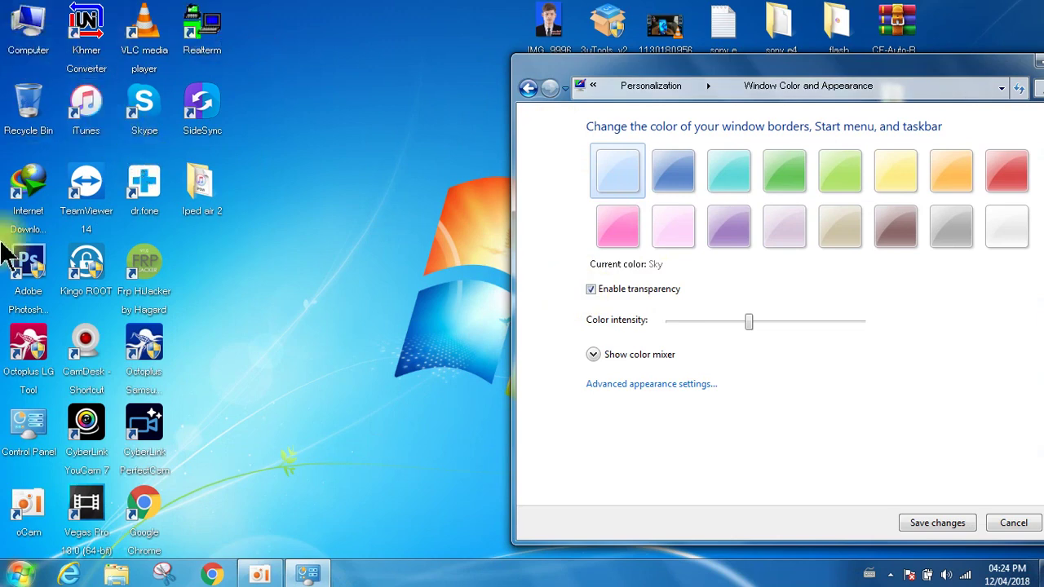
pyautogui.doubleClick(18, 36)
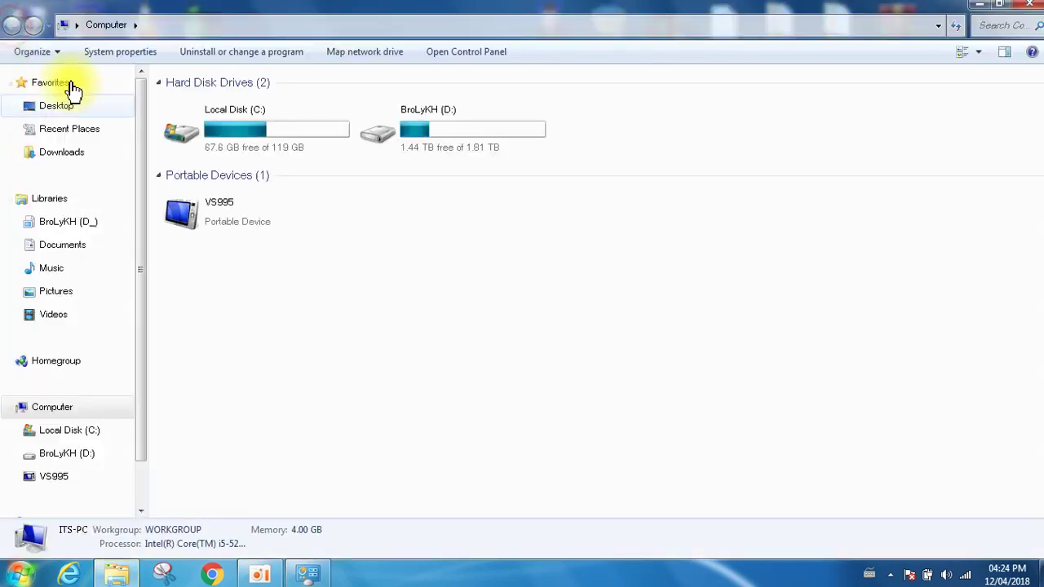
pyautogui.doubleClick(432, 127)
pyautogui.doubleClick(363, 118)
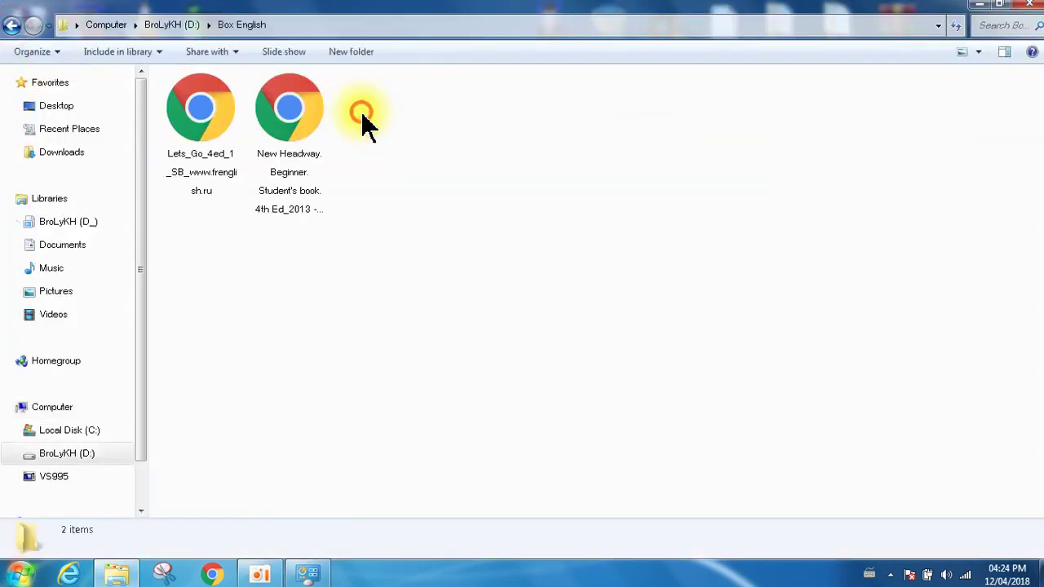
pyautogui.click(293, 114)
pyautogui.press('Return')
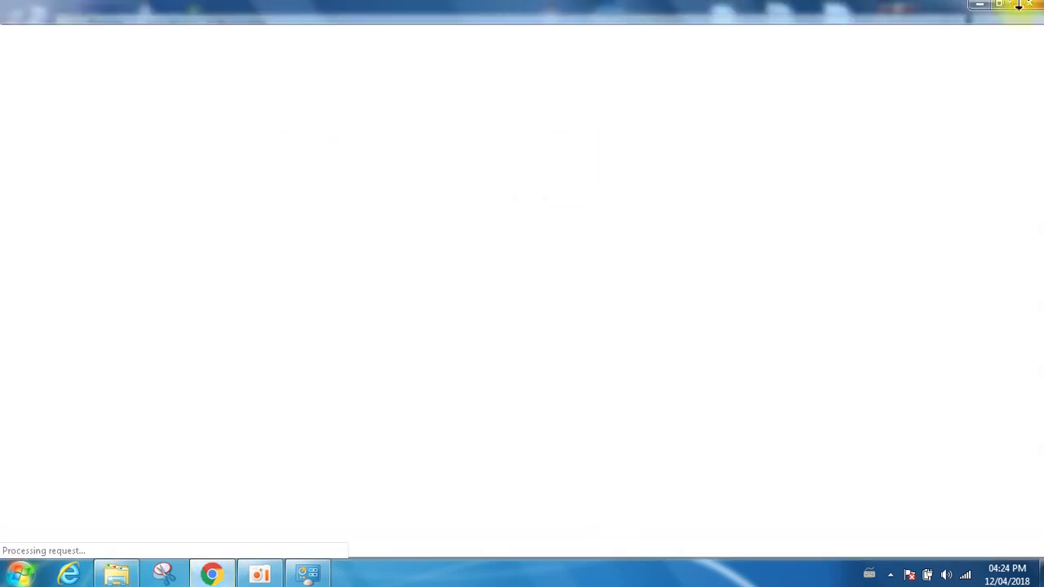
pyautogui.click(1031, 15)
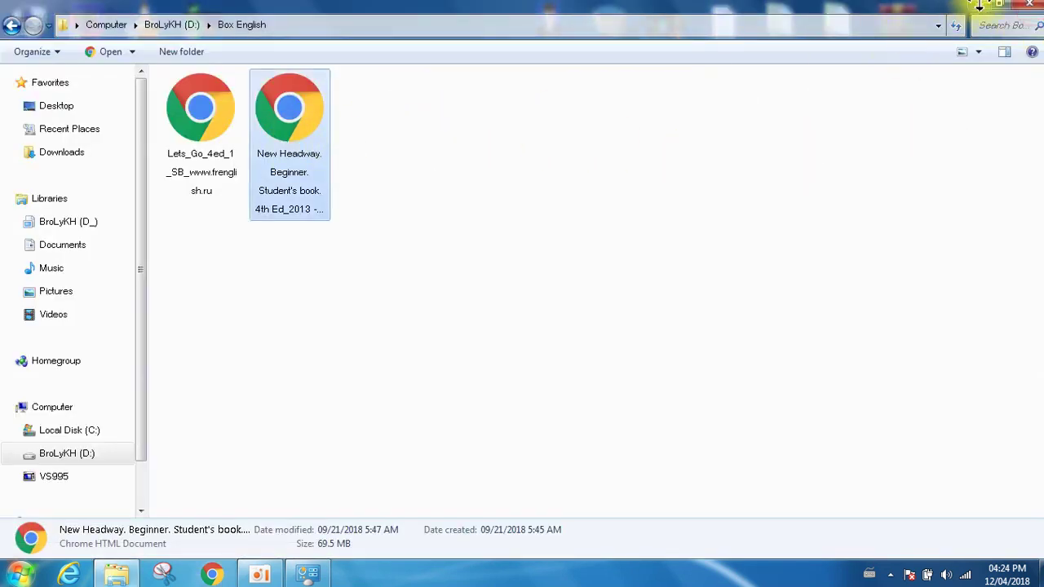
pyautogui.click(1036, 10)
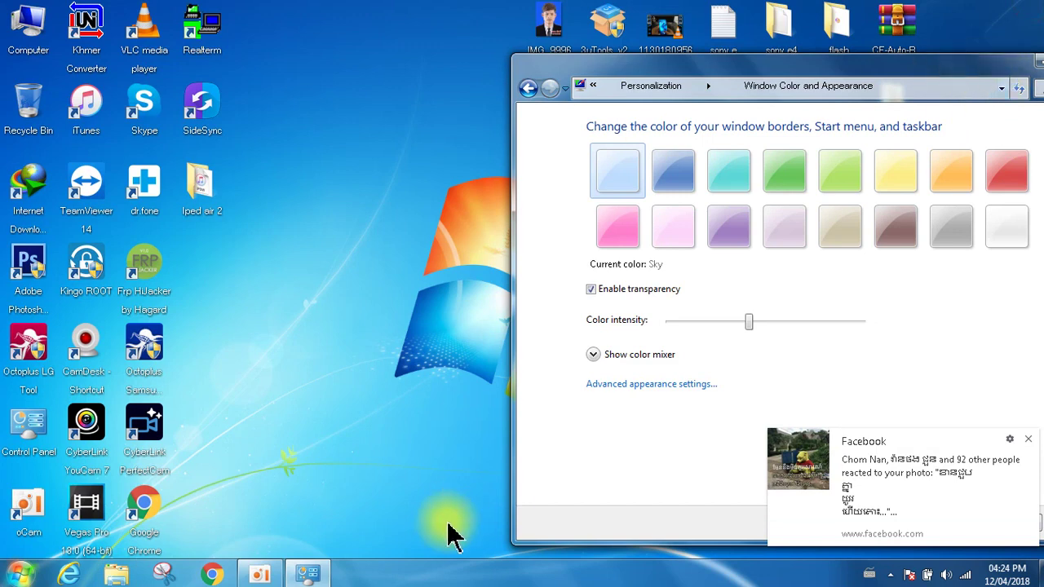
# Browse the Documents and Music libraries and the iTS folder under C: Users, and close the Explorer window and the Facebook notification.
pyautogui.doubleClick(20, 39)
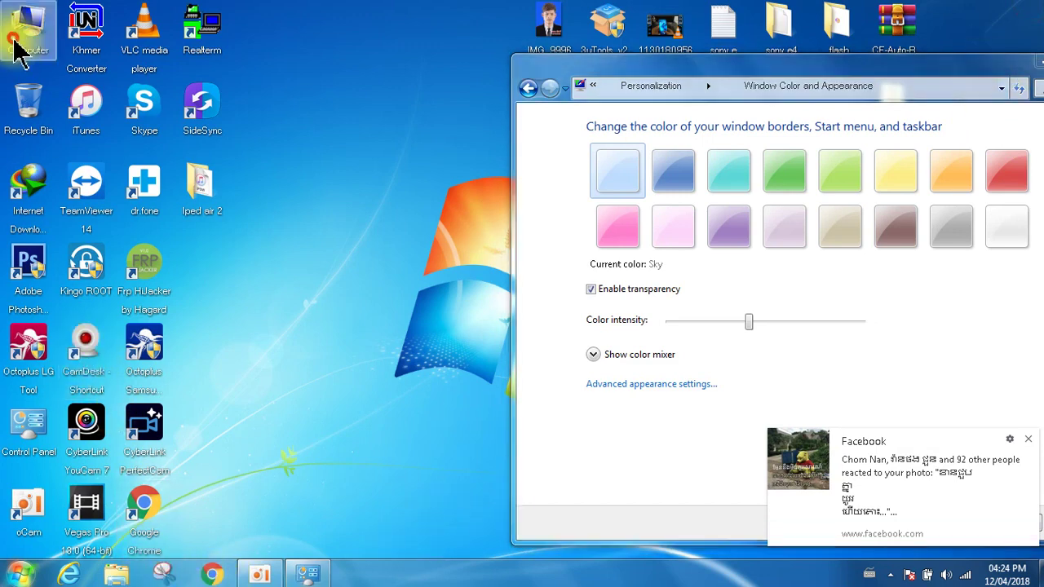
pyautogui.click(62, 222)
pyautogui.click(49, 244)
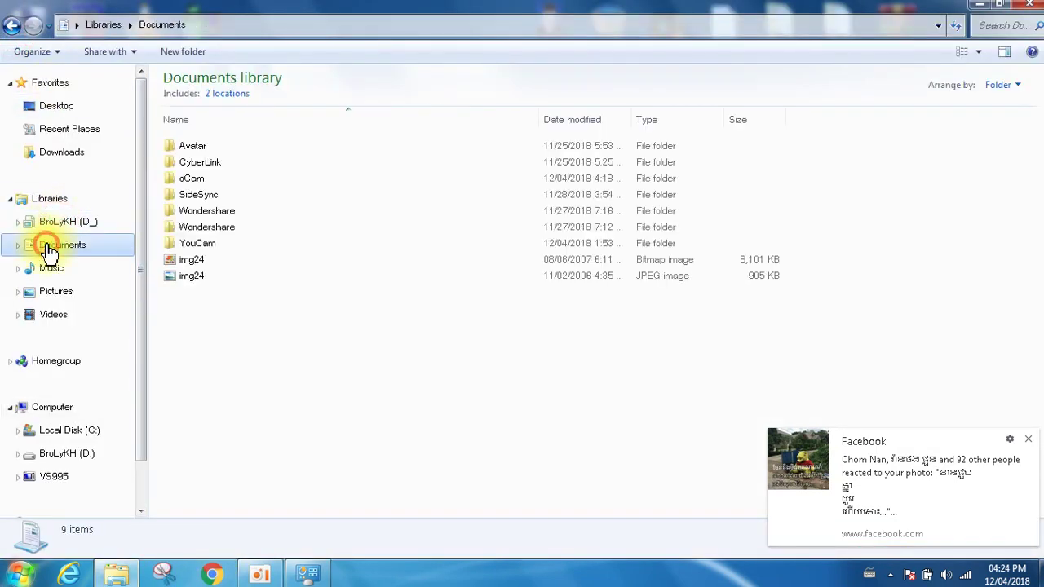
pyautogui.click(45, 268)
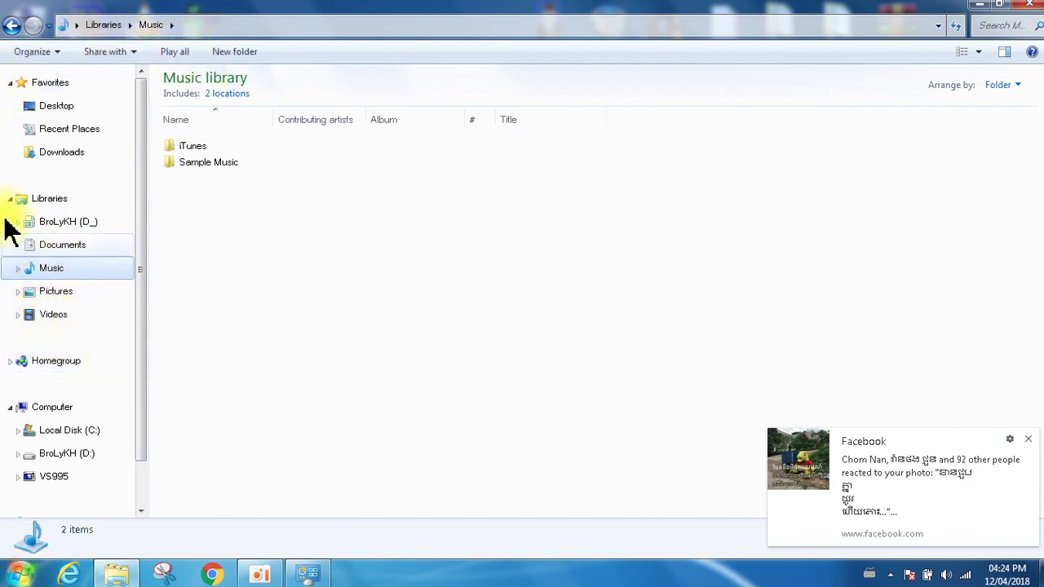
pyautogui.click(59, 430)
pyautogui.doubleClick(219, 183)
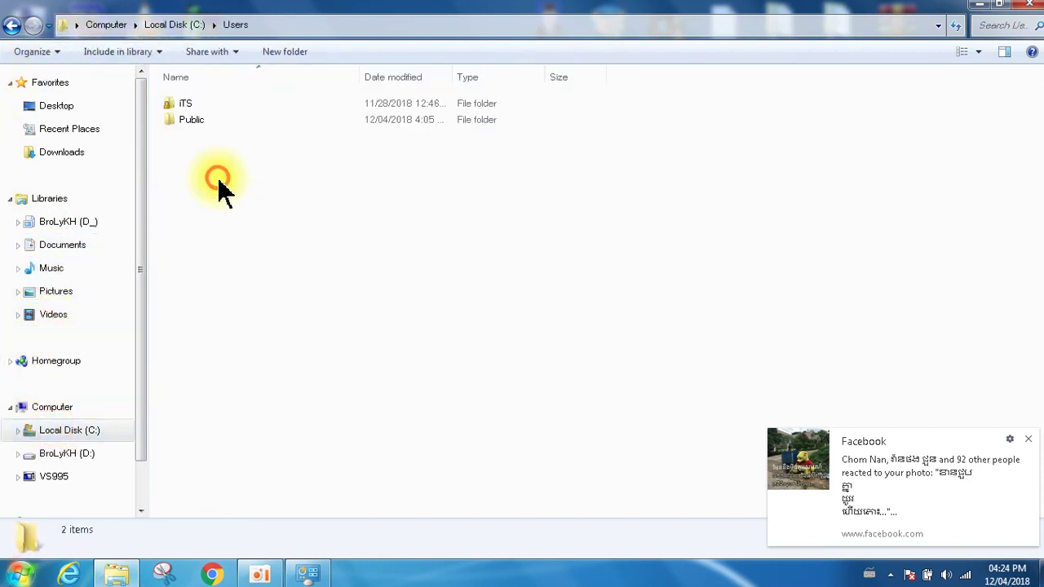
pyautogui.doubleClick(206, 103)
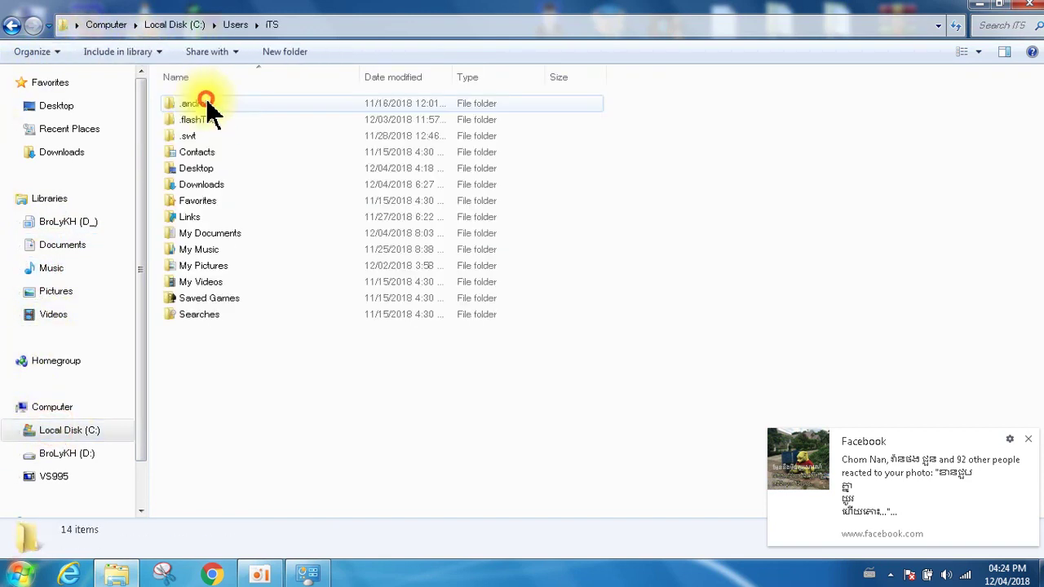
pyautogui.click(1031, 7)
pyautogui.click(1028, 440)
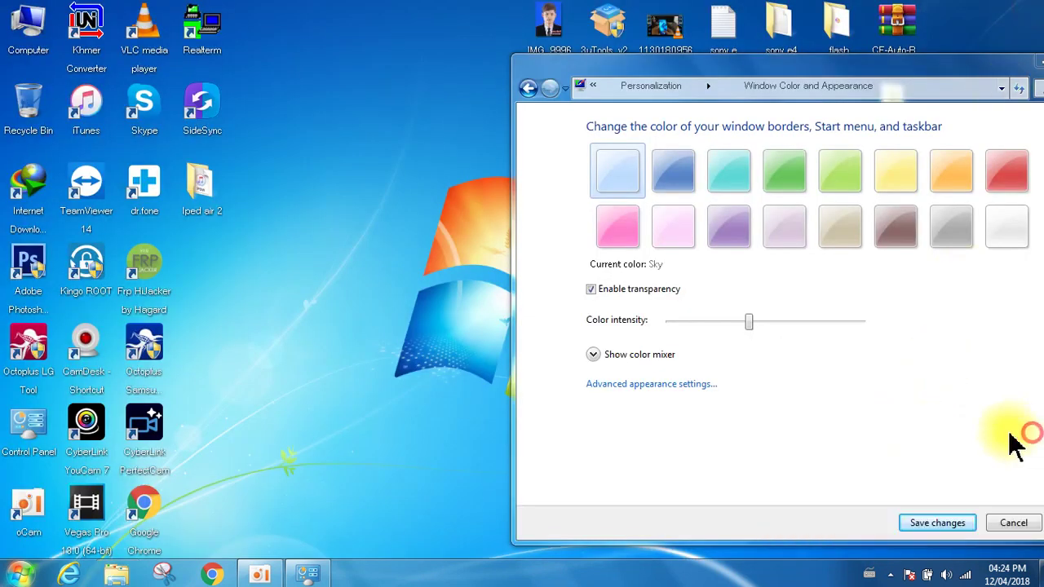
# In the advanced appearance settings, try black as the Desktop item's color, replace it with dark blue, and apply and confirm.
pyautogui.click(641, 387)
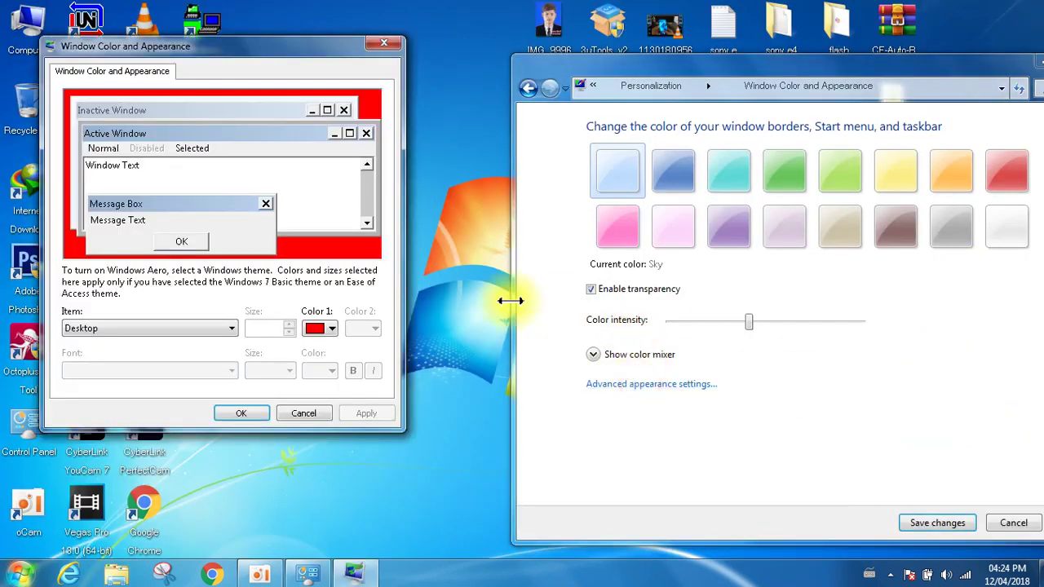
pyautogui.click(168, 327)
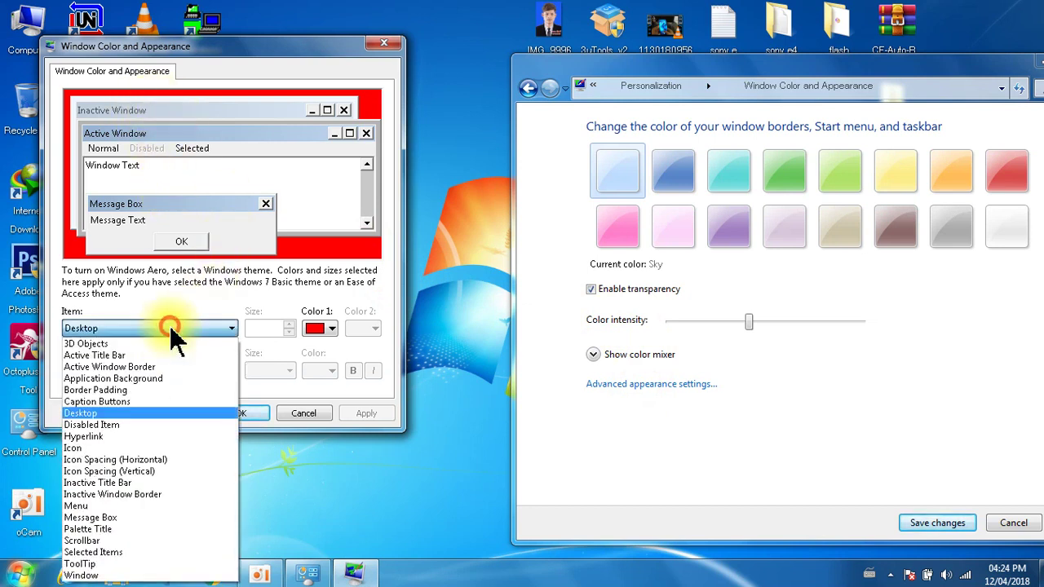
pyautogui.click(329, 329)
pyautogui.click(329, 328)
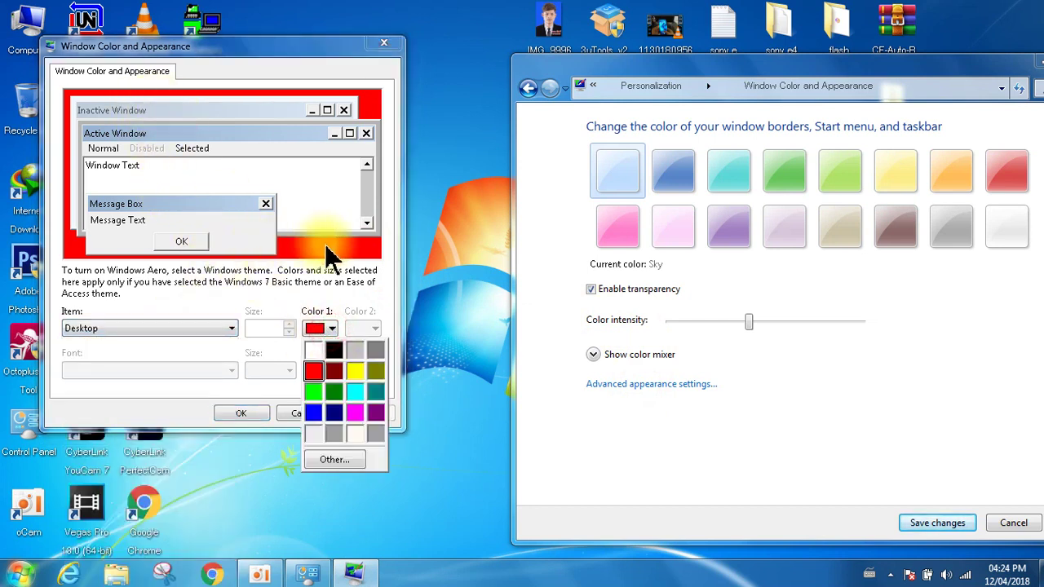
pyautogui.click(335, 351)
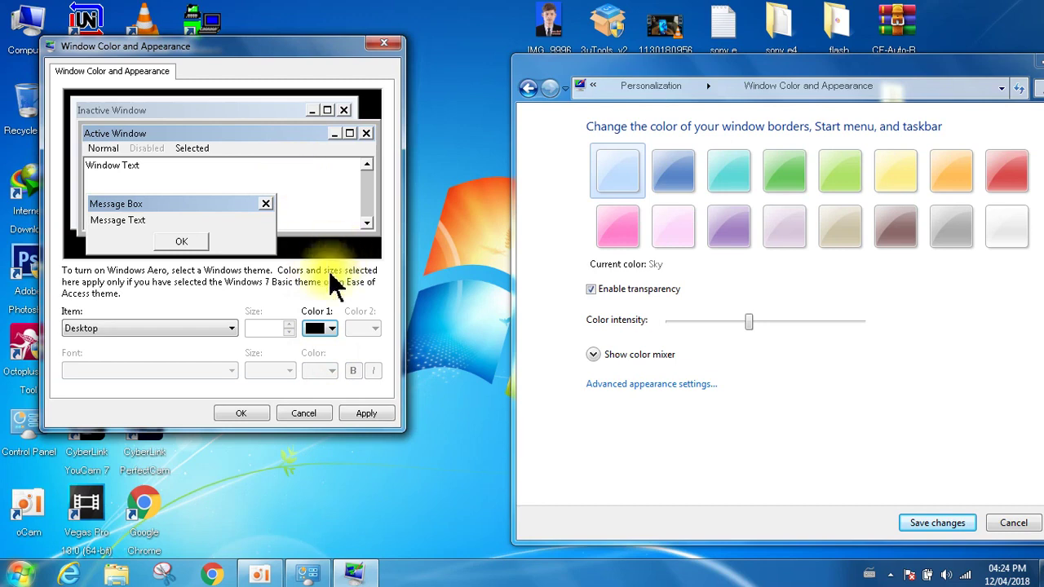
pyautogui.click(333, 328)
pyautogui.click(334, 414)
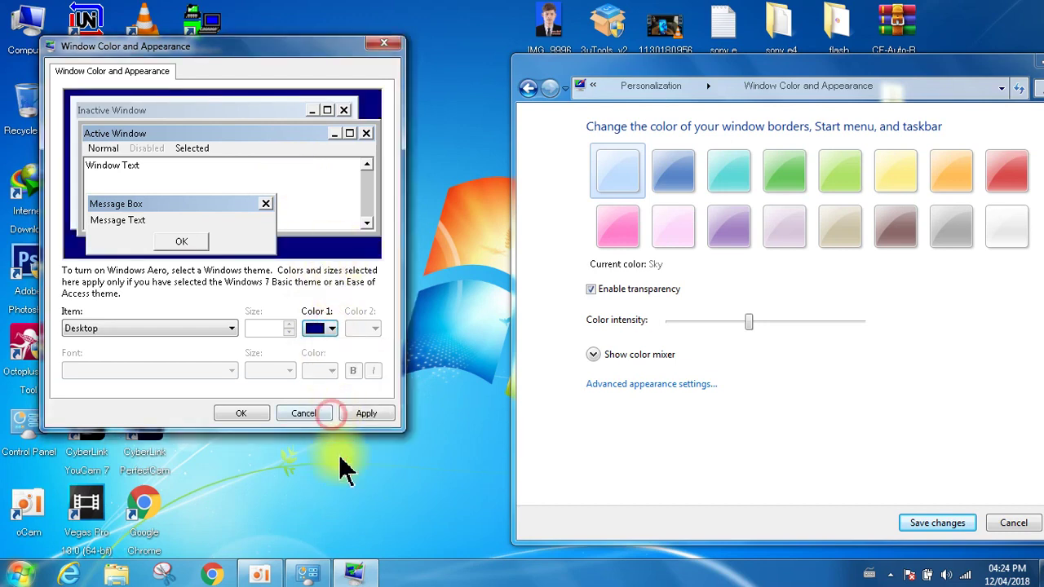
pyautogui.click(363, 414)
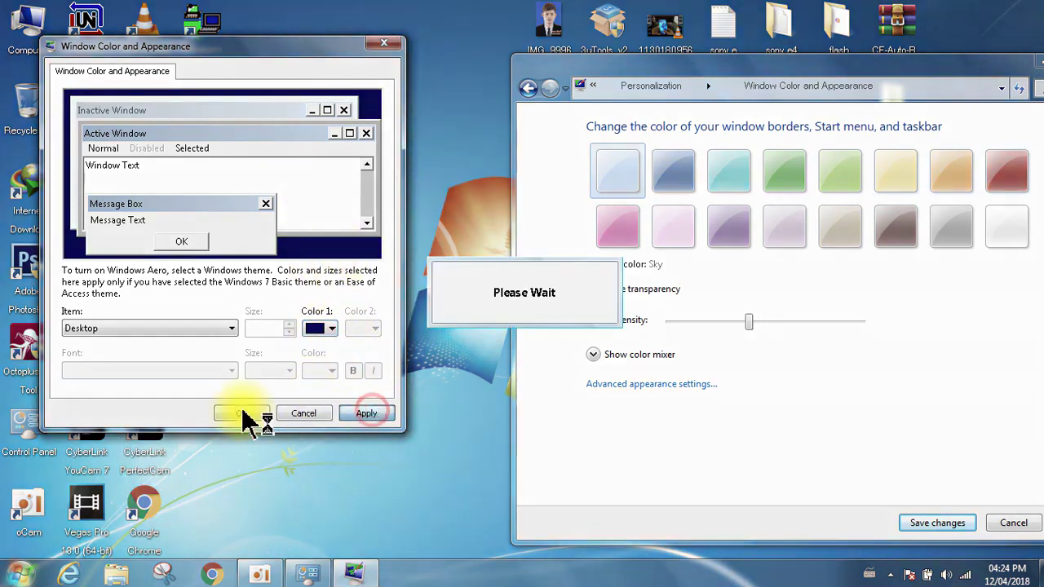
pyautogui.click(239, 414)
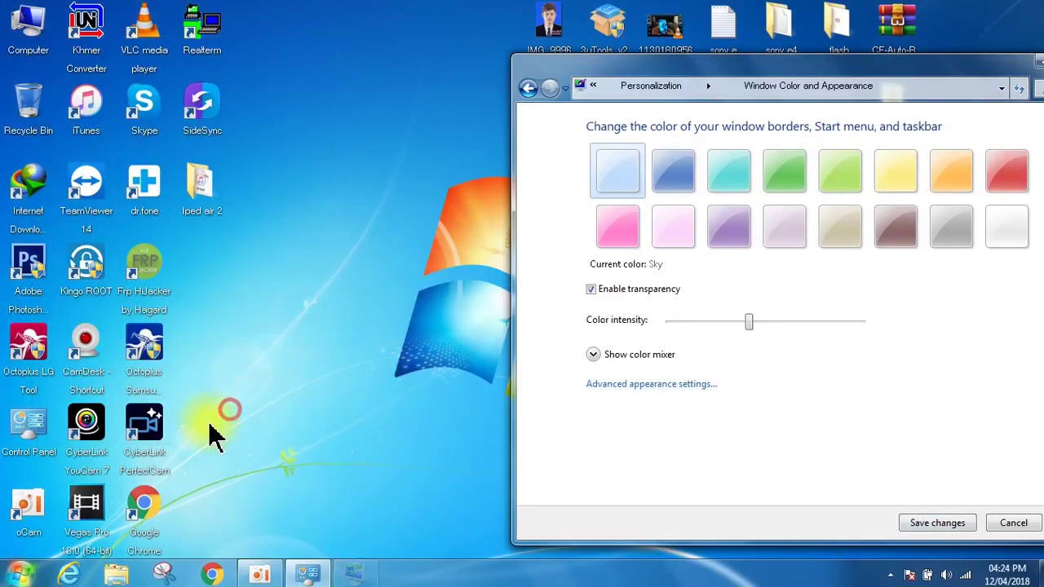
# Reopen the advanced appearance settings and look through the fonts offered for the Selected Items element.
pyautogui.click(645, 384)
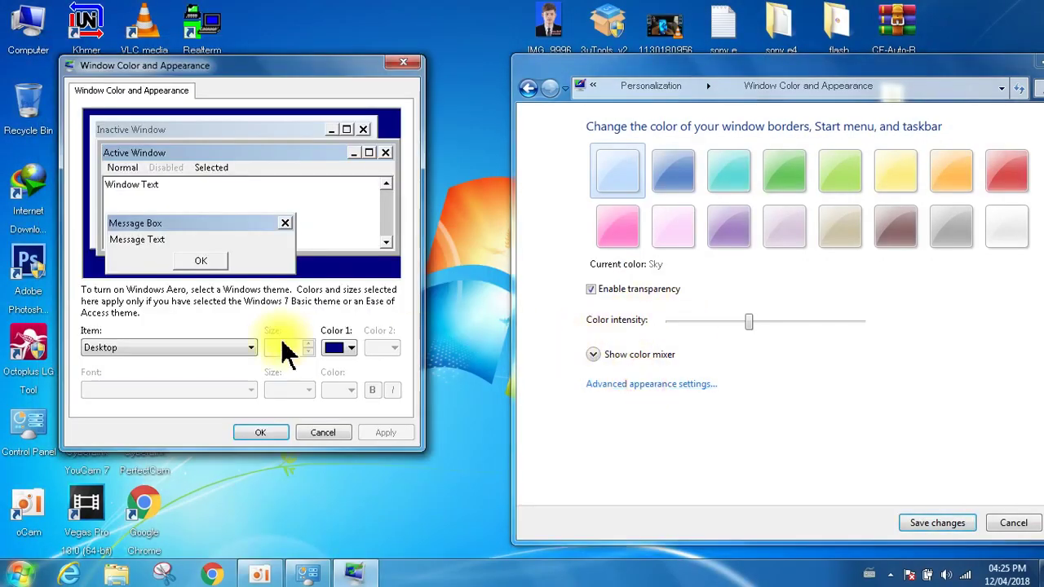
pyautogui.click(250, 348)
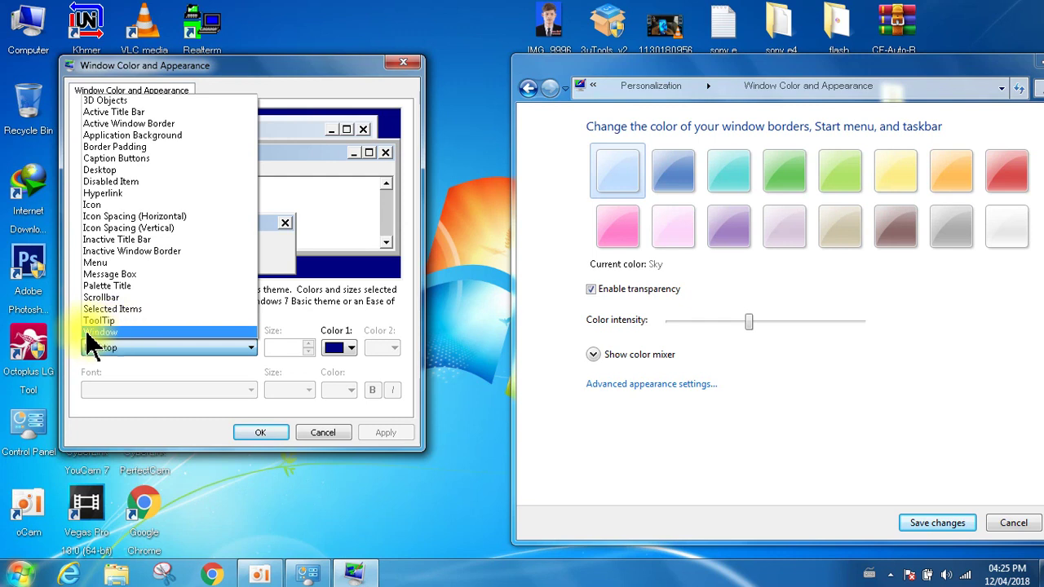
pyautogui.click(139, 310)
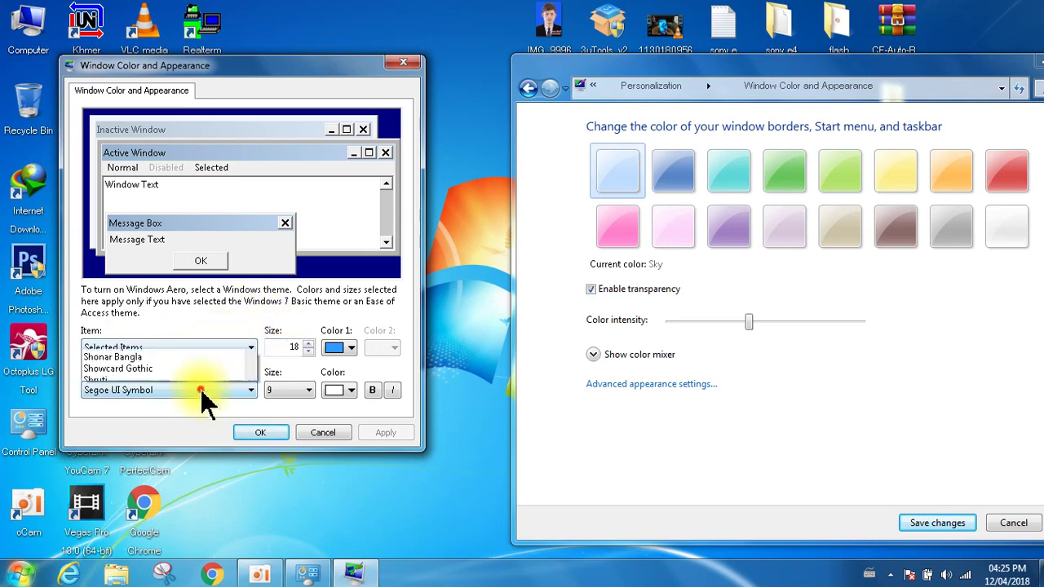
pyautogui.scroll(-10, 172, 261)
pyautogui.click(332, 193)
# Select the Icon item, minimize the settings window behind the dialog and reposition the appearance dialog clear of the desktop icons.
pyautogui.click(168, 347)
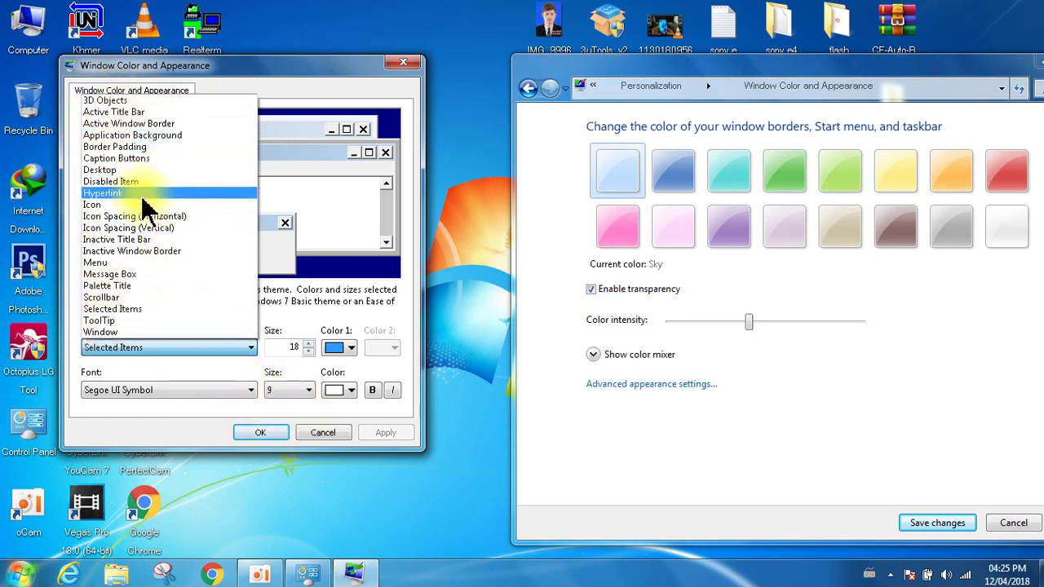
pyautogui.click(98, 204)
pyautogui.moveTo(294, 65); pyautogui.dragTo(587, 31)
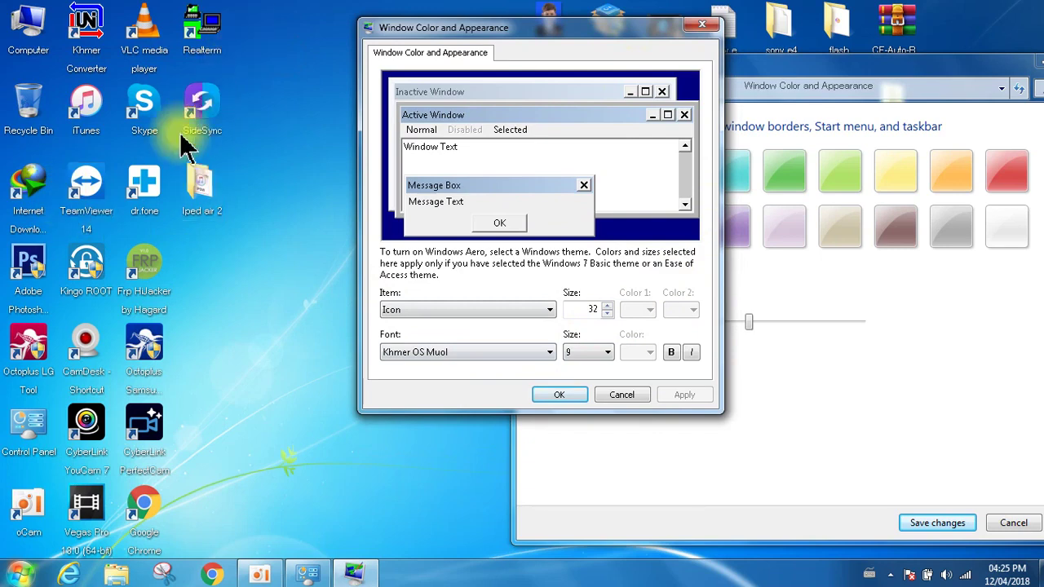
pyautogui.moveTo(857, 72); pyautogui.dragTo(472, 112)
pyautogui.click(485, 107)
pyautogui.moveTo(552, 62); pyautogui.dragTo(849, 196)
# Set the Icon item's font to Limon S4, size 14, bold and italic, and apply and confirm the settings.
pyautogui.click(398, 382)
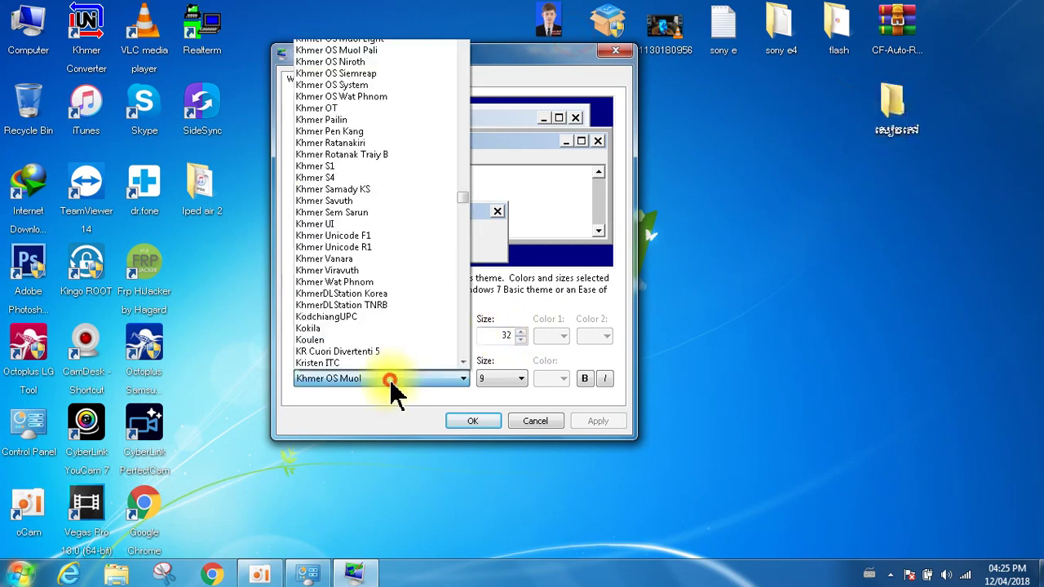
pyautogui.moveTo(465, 196)
pyautogui.mouseDown()
pyautogui.moveTo(465, 209)
pyautogui.moveTo(465, 177)
pyautogui.moveTo(472, 213)
pyautogui.mouseUp()
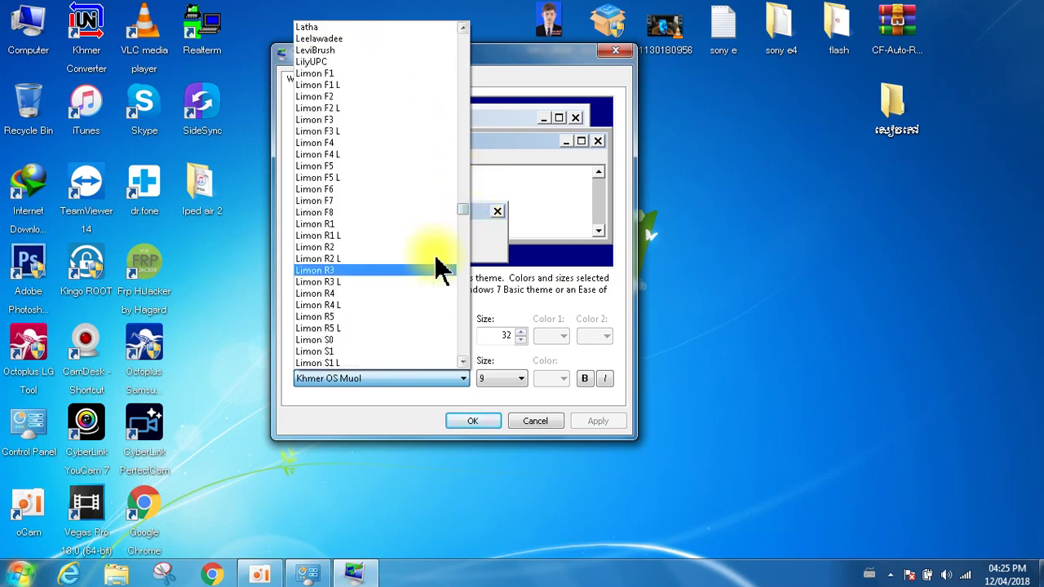
pyautogui.scroll(2, 350, 221)
pyautogui.scroll(-4, 362, 244)
pyautogui.scroll(-2, 362, 248)
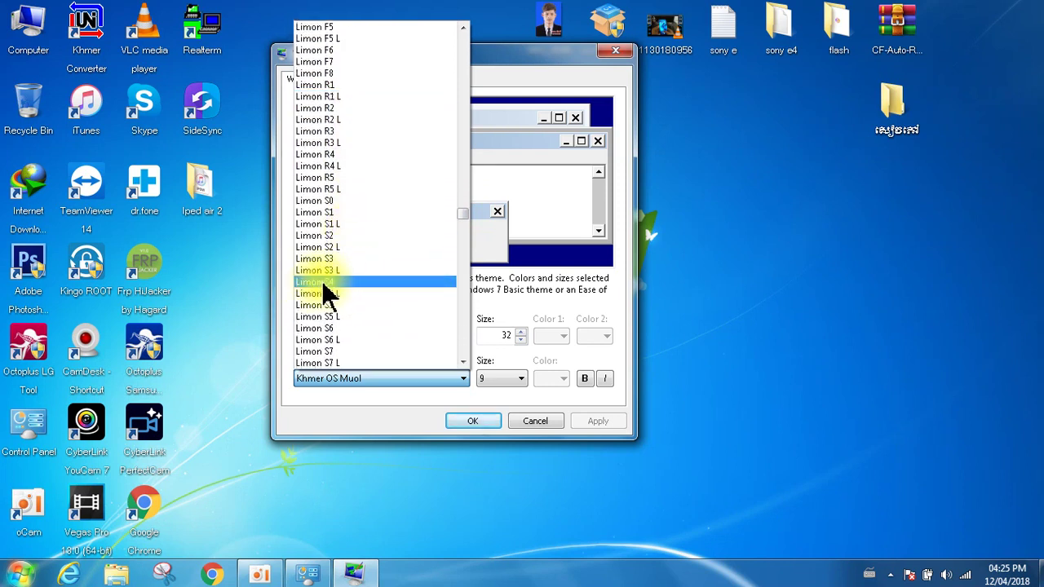
pyautogui.click(322, 283)
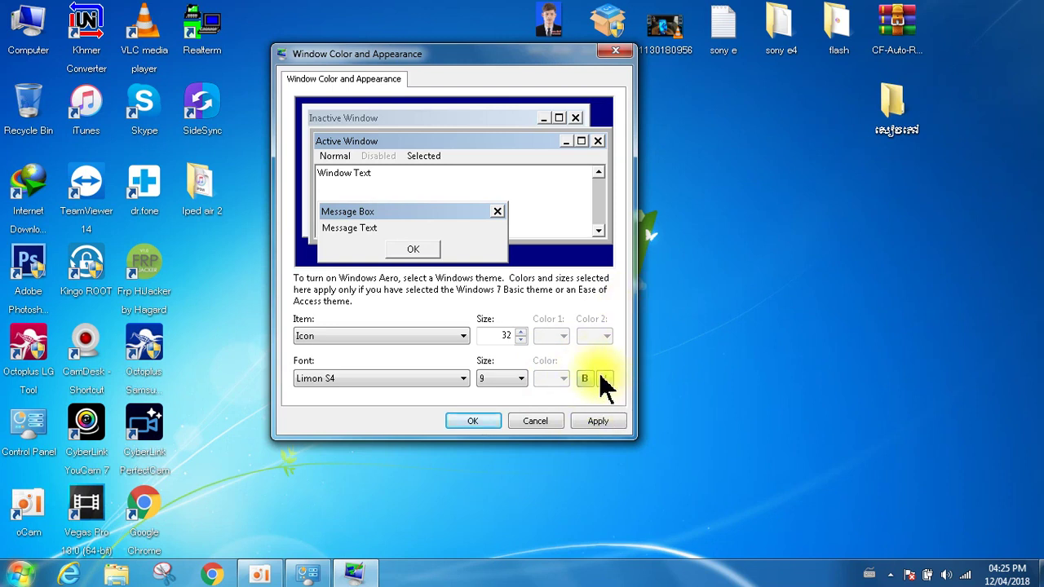
pyautogui.click(521, 379)
pyautogui.click(499, 247)
pyautogui.click(610, 420)
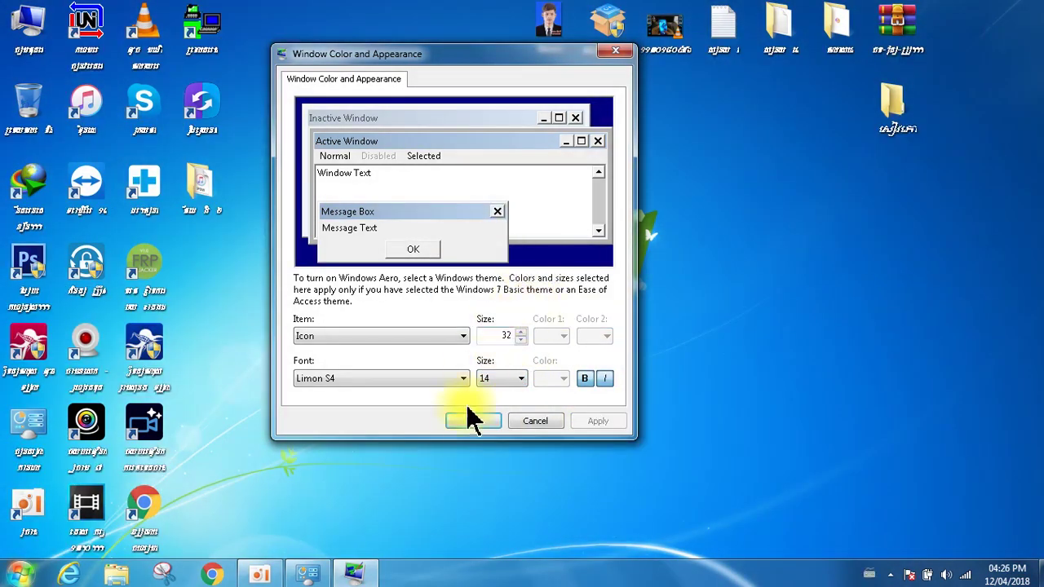
pyautogui.click(472, 420)
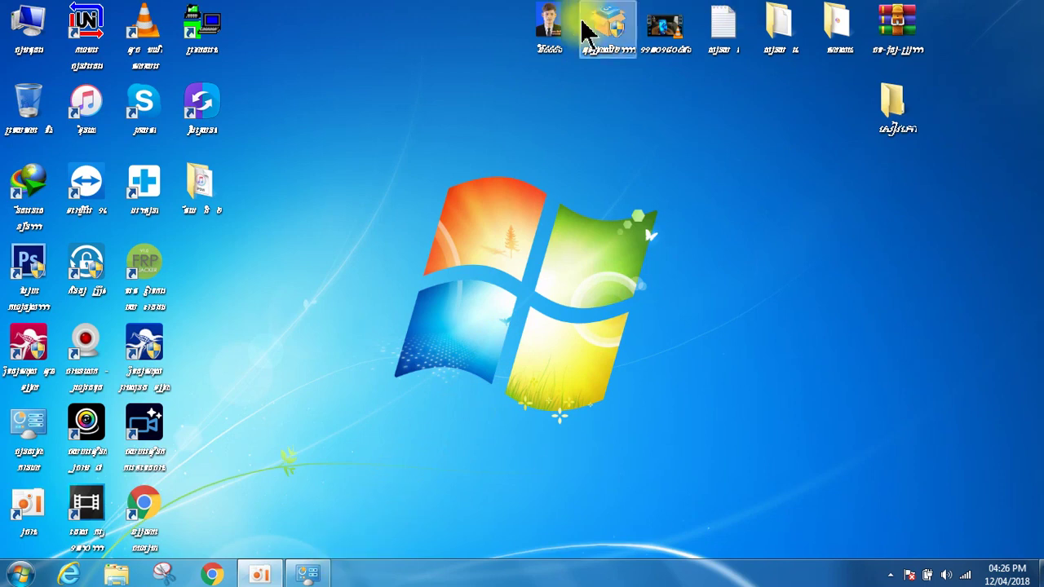
# Restore the minimized window color settings window and move it fully into view on the desktop.
pyautogui.rightClick(543, 156)
pyautogui.click(547, 168)
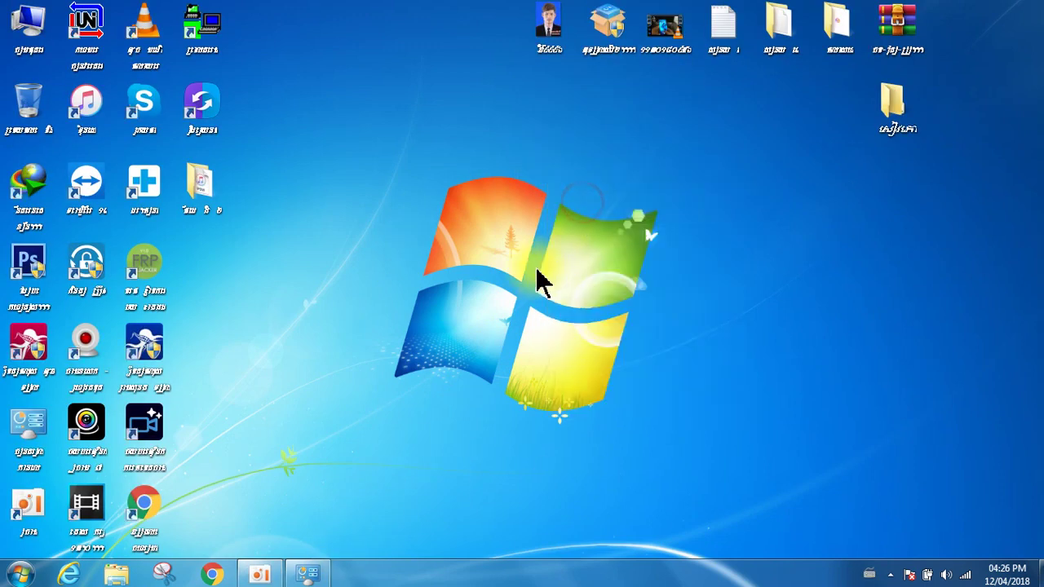
pyautogui.click(302, 573)
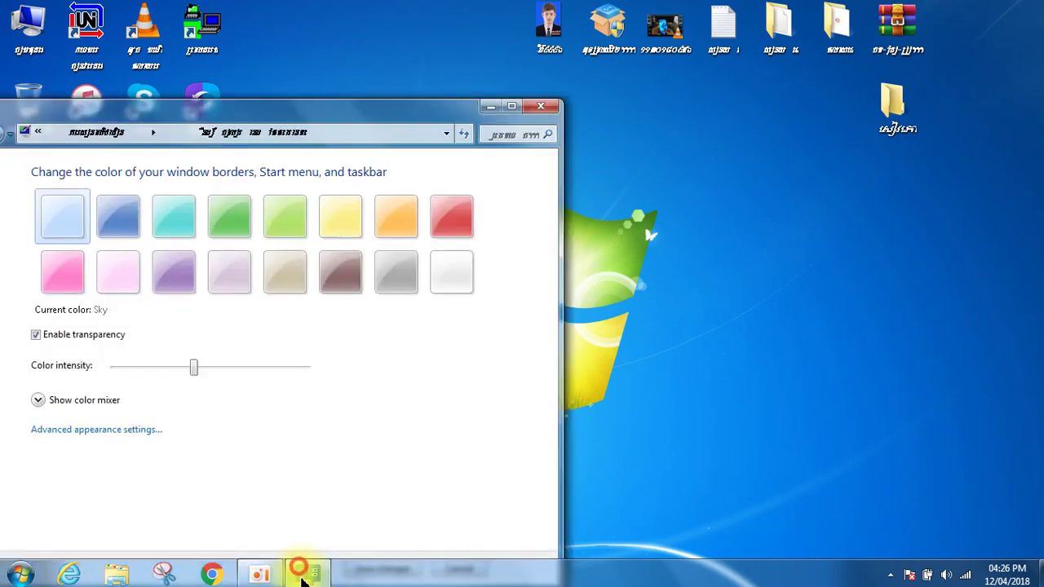
pyautogui.moveTo(372, 117); pyautogui.dragTo(508, 28)
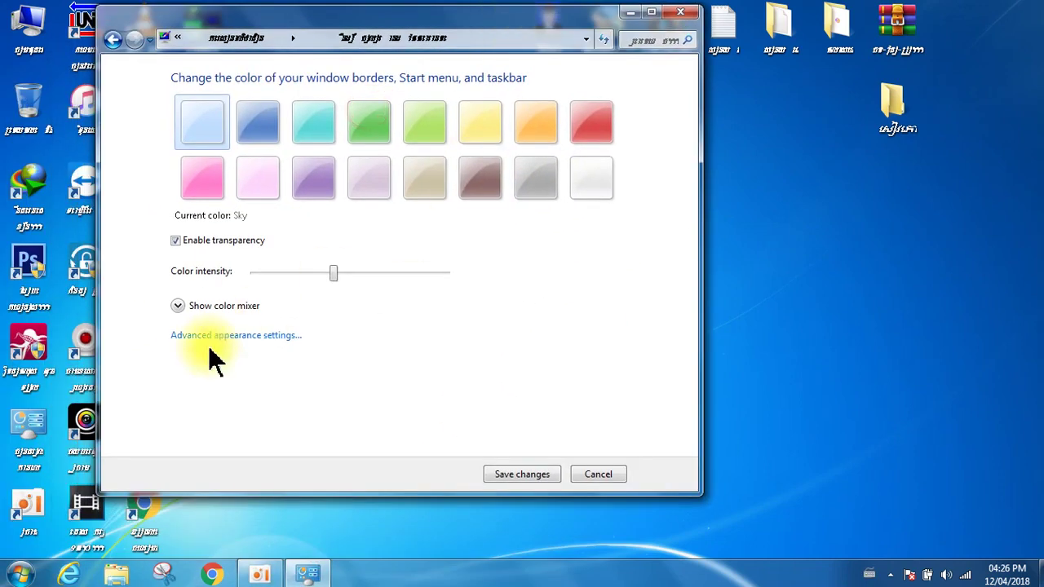
# In the advanced appearance settings, change the Icon item's font to Khmer Kep and apply the change.
pyautogui.click(212, 335)
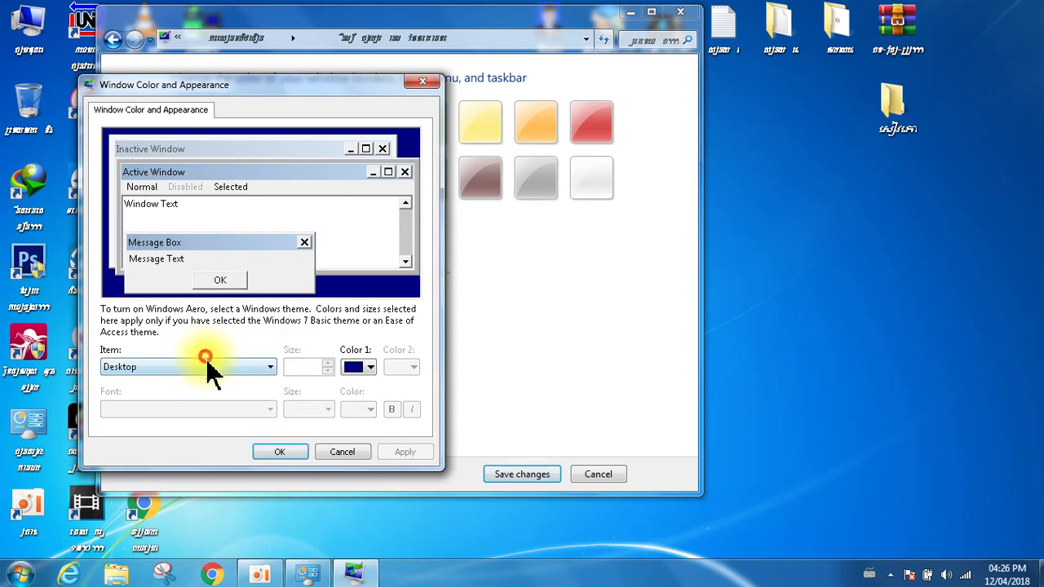
pyautogui.click(204, 365)
pyautogui.click(220, 374)
pyautogui.click(216, 367)
pyautogui.click(141, 222)
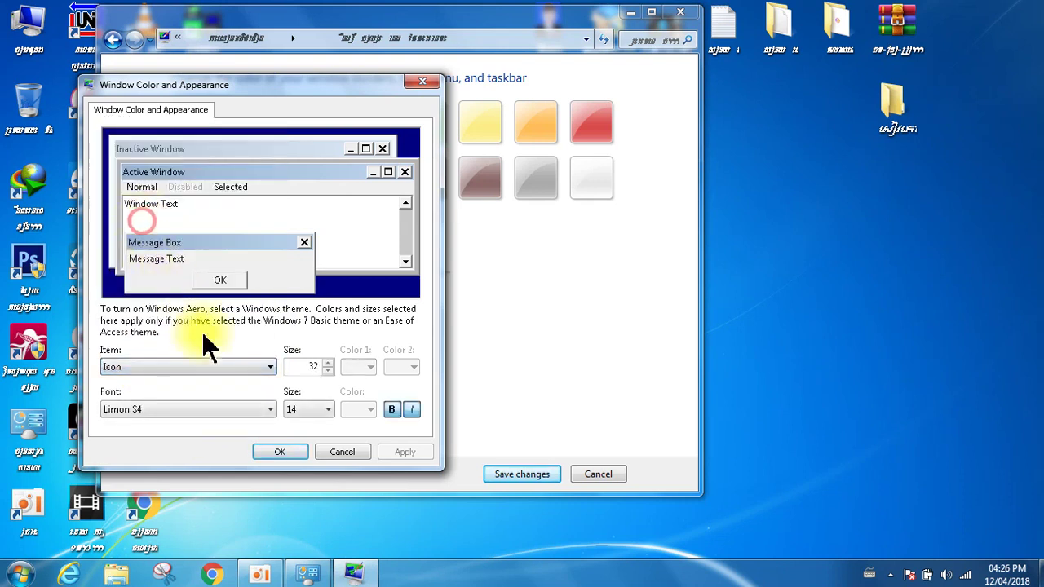
pyautogui.click(228, 412)
pyautogui.moveTo(270, 255); pyautogui.dragTo(272, 212)
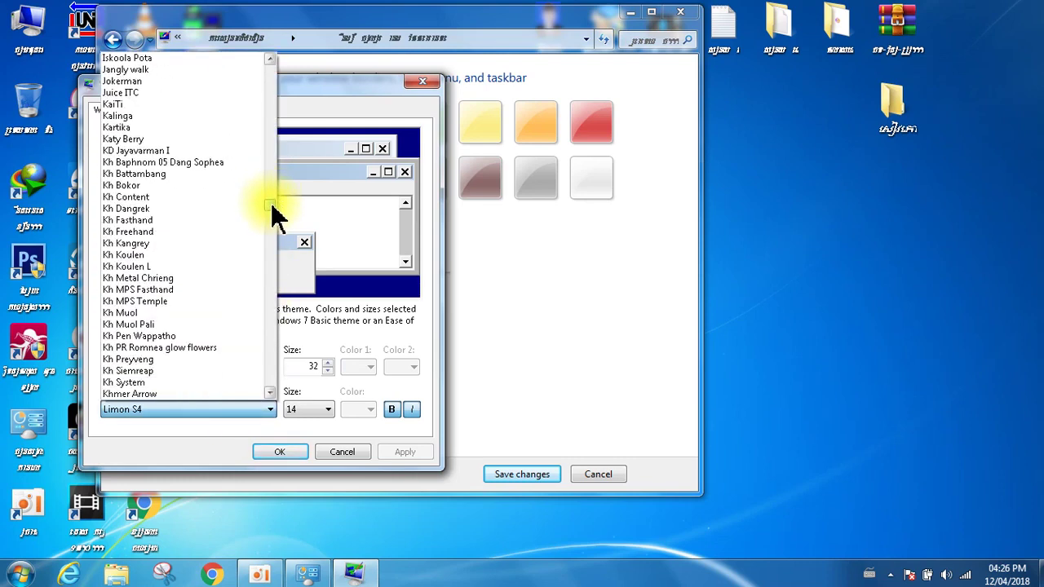
pyautogui.scroll(-1, 172, 276)
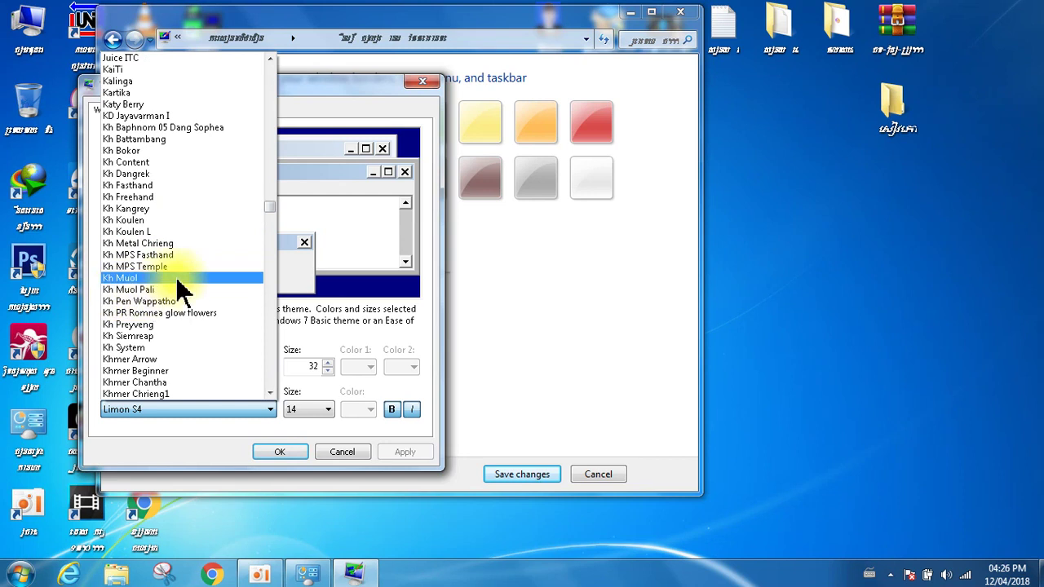
pyautogui.scroll(-5, 182, 283)
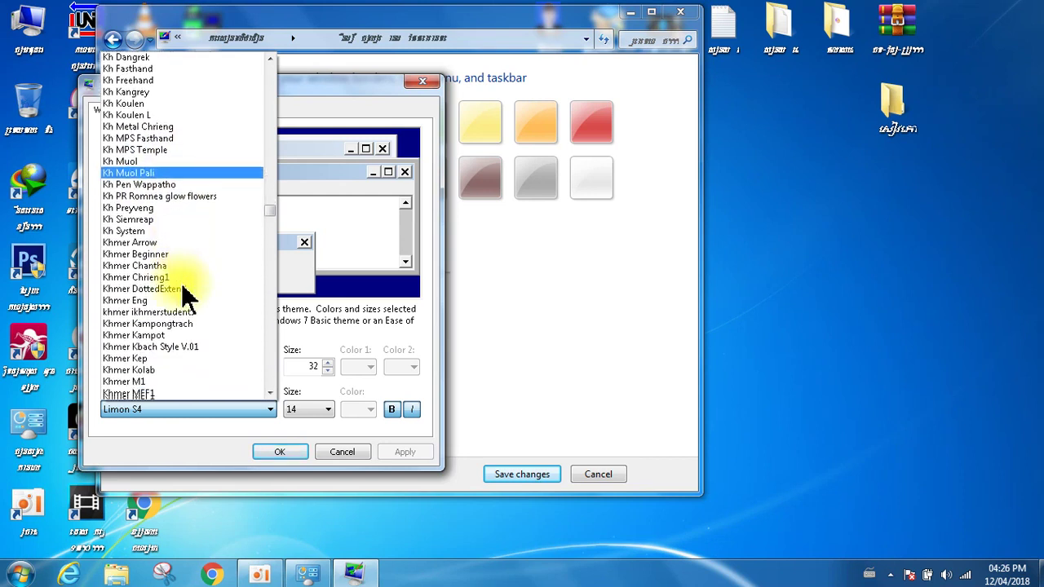
pyautogui.scroll(-2, 182, 283)
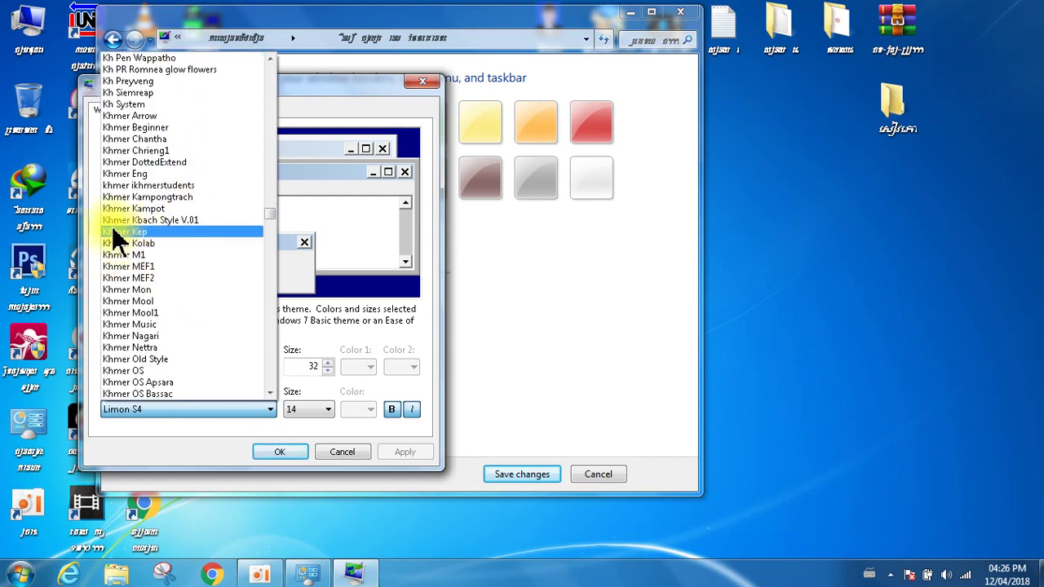
pyautogui.click(140, 233)
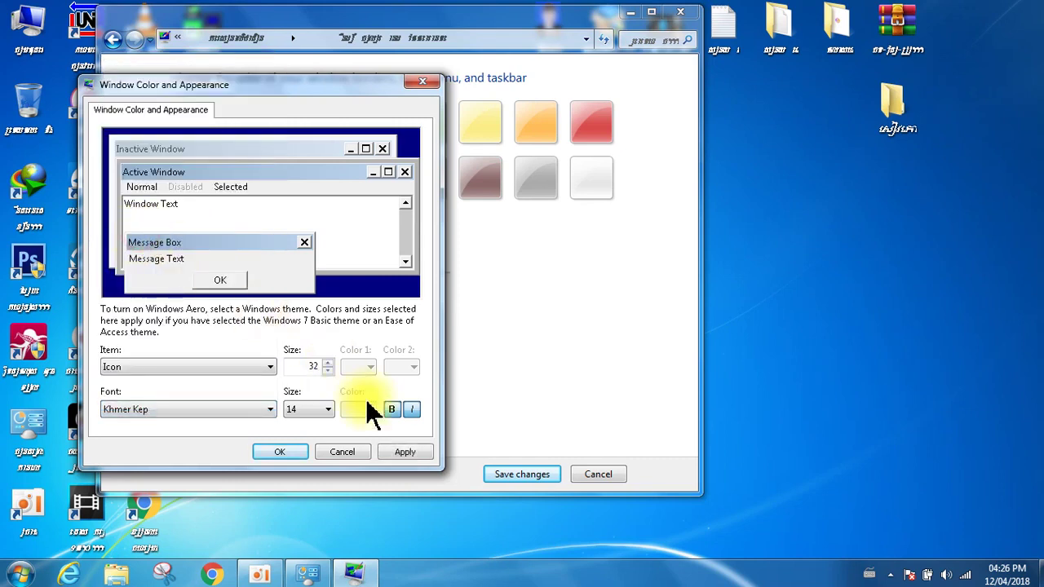
pyautogui.click(403, 454)
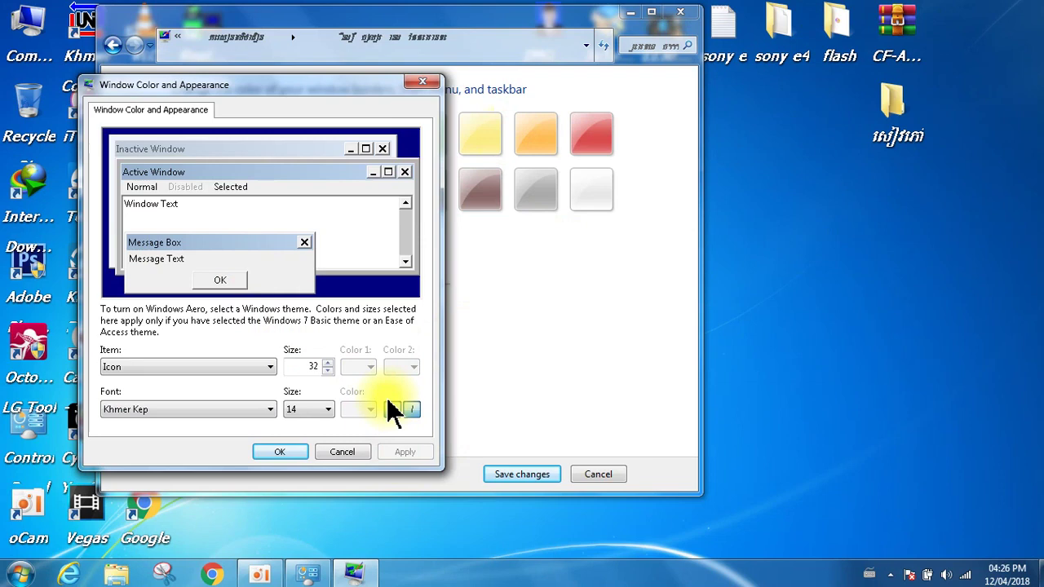
# Turn off bold and italic for the Icon item's font, apply and confirm it, and save the window color changes.
pyautogui.click(391, 409)
pyautogui.click(411, 408)
pyautogui.click(403, 452)
pyautogui.click(280, 452)
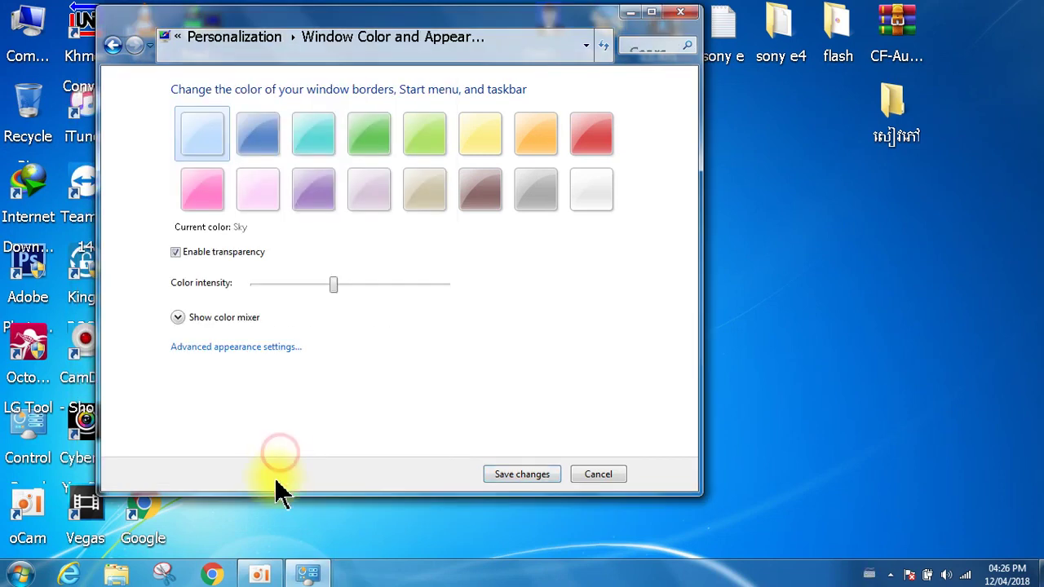
pyautogui.click(512, 474)
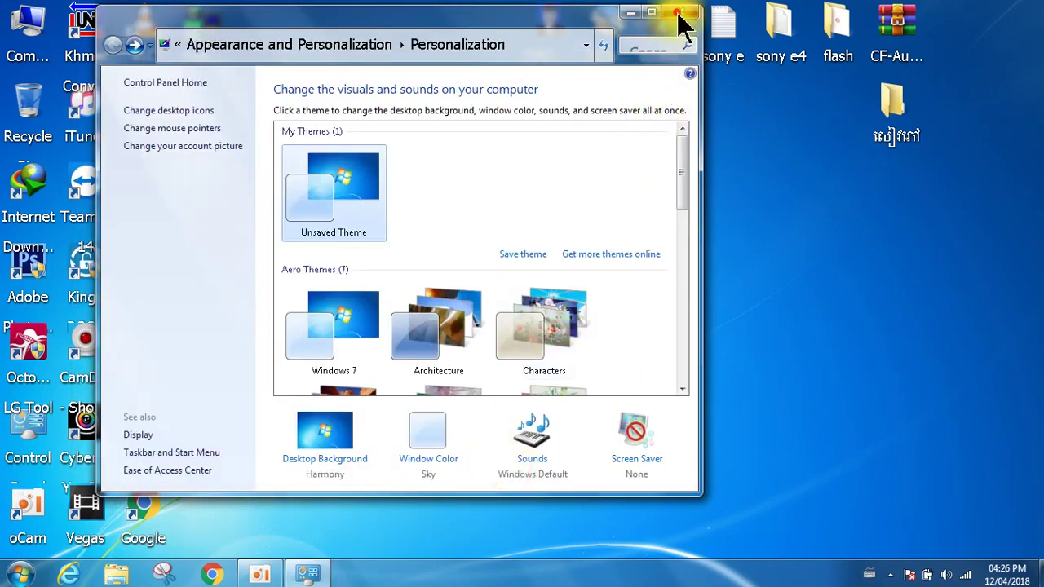
# Close the Personalization window and refresh the desktop.
pyautogui.click(679, 13)
pyautogui.rightClick(548, 152)
pyautogui.click(586, 191)
pyautogui.rightClick(521, 130)
pyautogui.click(553, 170)
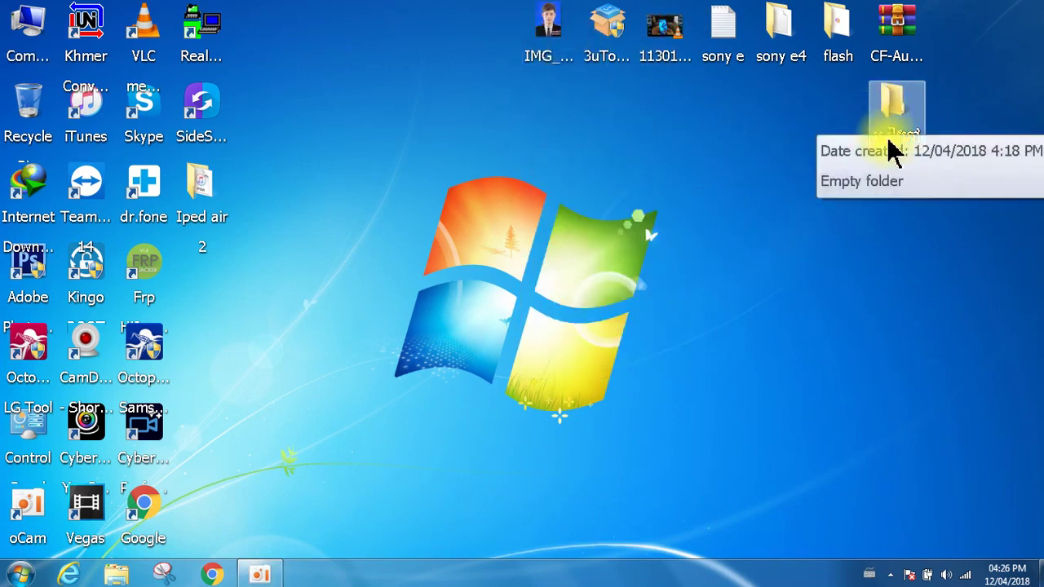
# Open the window color settings from desktop personalization and select the Icon item in the advanced appearance settings.
pyautogui.rightClick(494, 187)
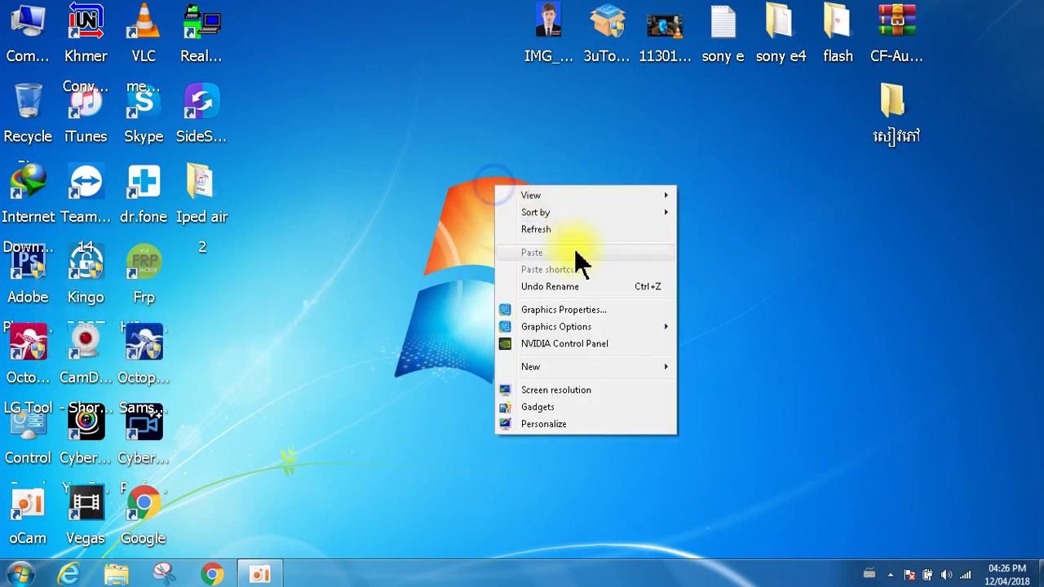
pyautogui.click(556, 423)
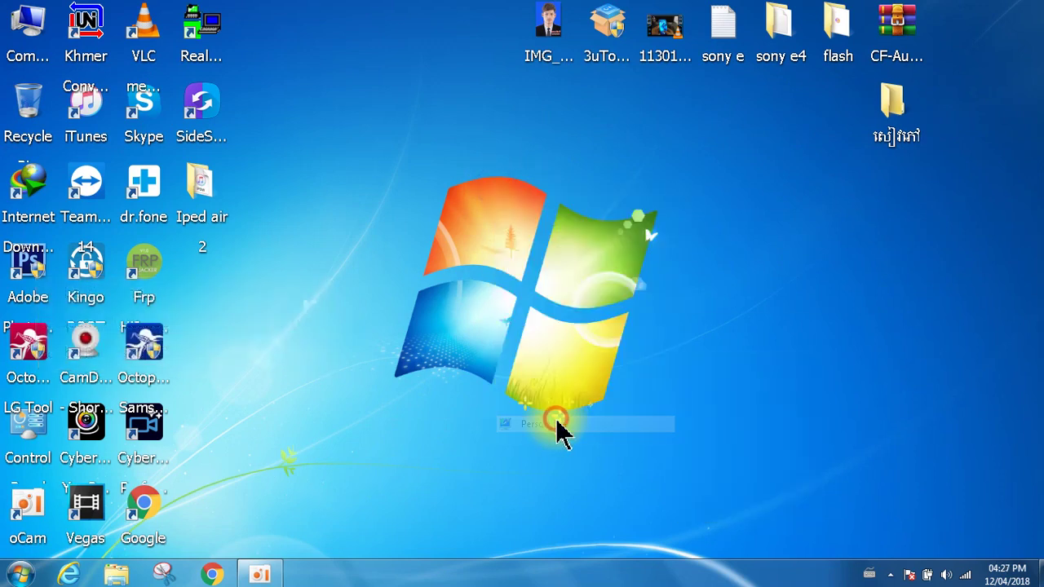
pyautogui.click(428, 450)
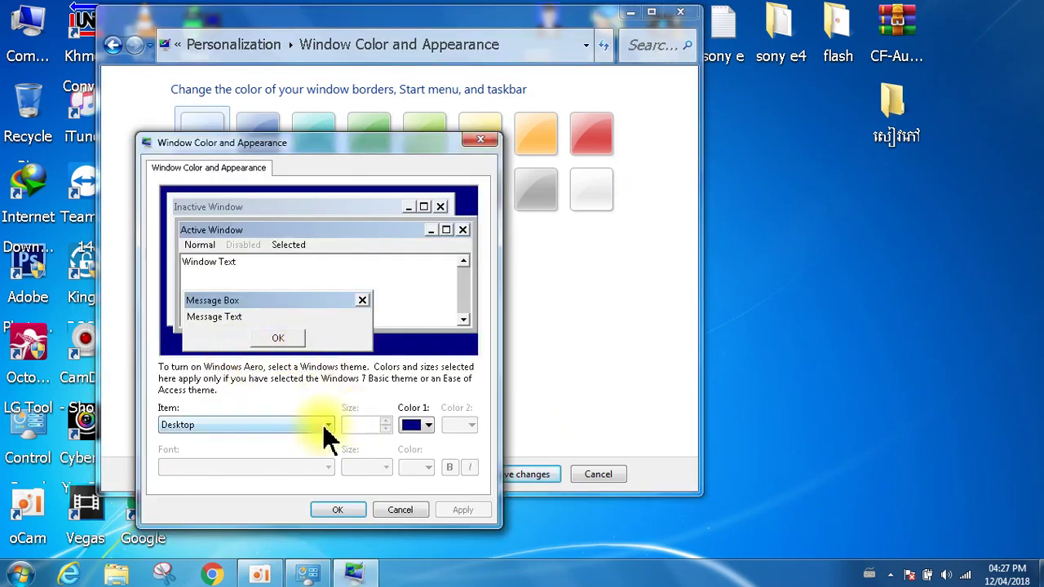
pyautogui.click(322, 425)
pyautogui.click(239, 279)
# Set the Icon item's font size to 10, then apply and confirm the appearance settings.
pyautogui.click(316, 467)
pyautogui.click(319, 467)
pyautogui.click(384, 469)
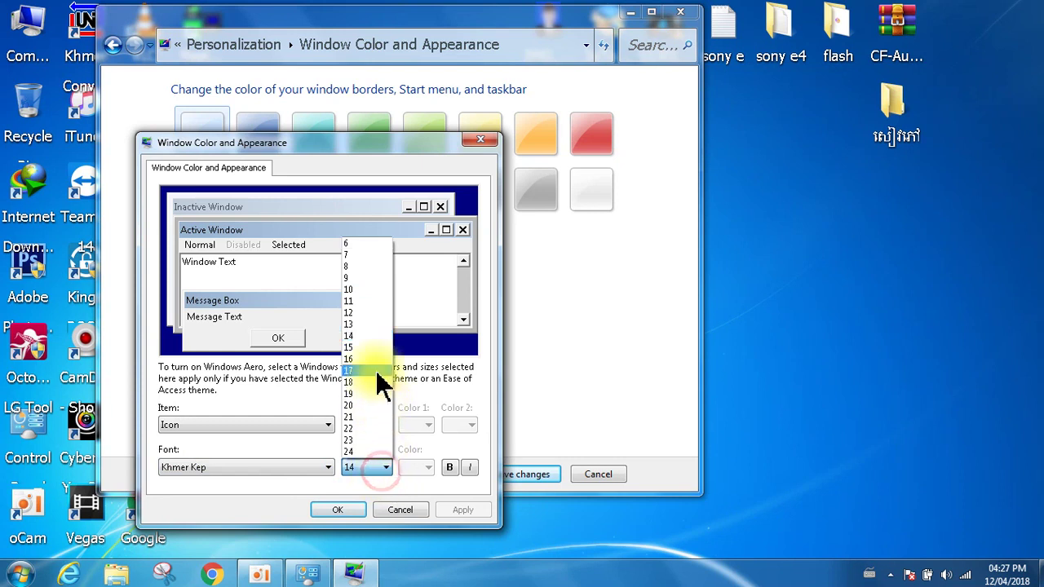
pyautogui.click(363, 292)
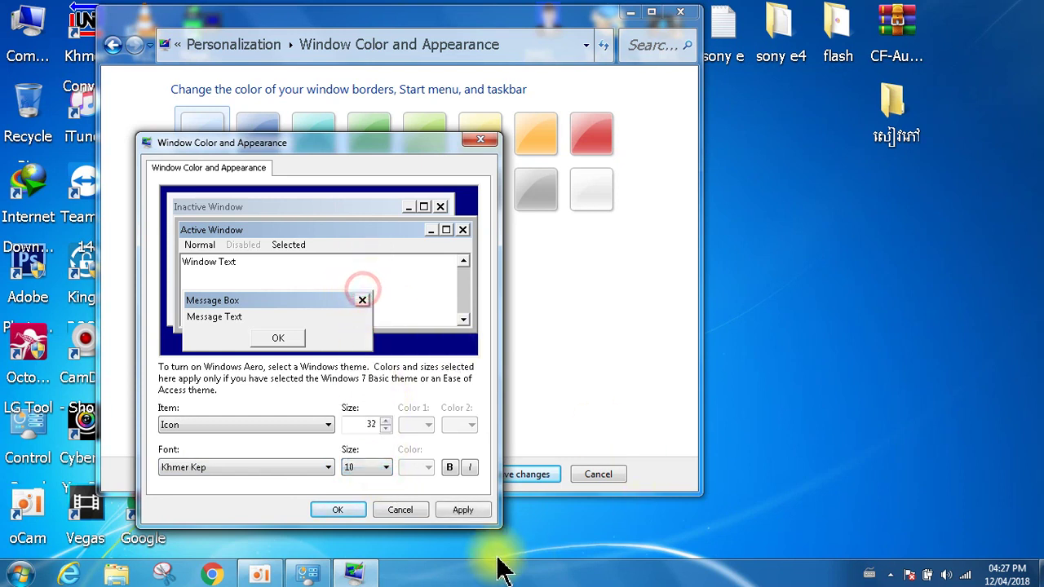
pyautogui.click(465, 509)
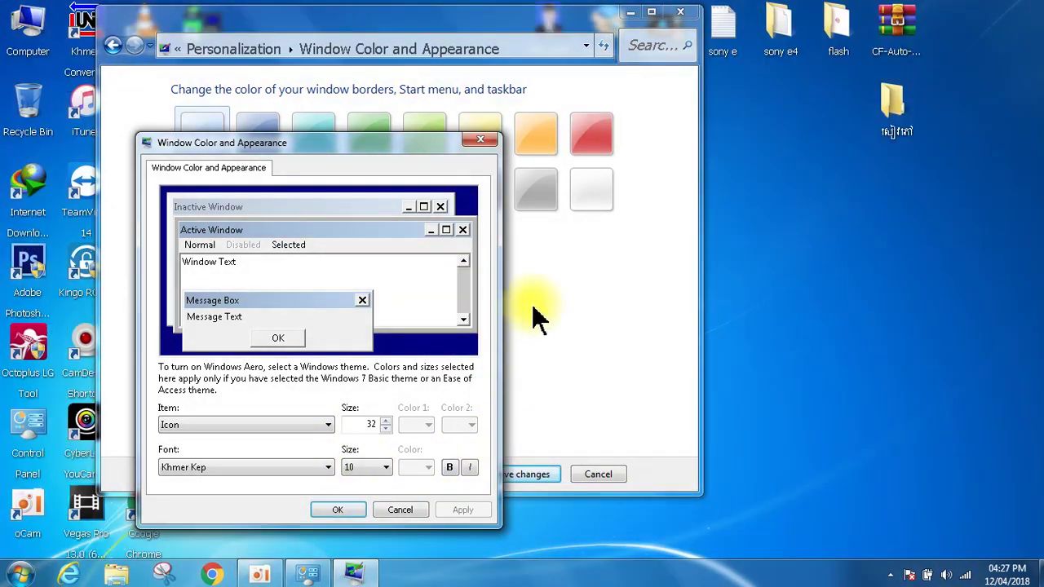
pyautogui.click(336, 510)
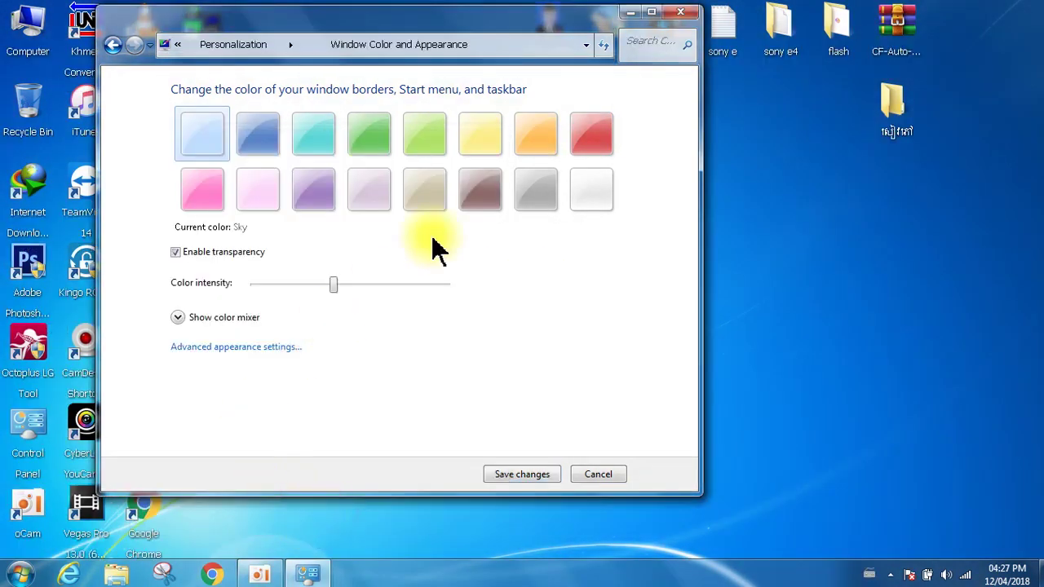
# Move the window color settings window away from the desktop icons, reopen the advanced appearance settings and select the Icon item.
pyautogui.moveTo(513, 36); pyautogui.dragTo(677, 41)
pyautogui.click(429, 340)
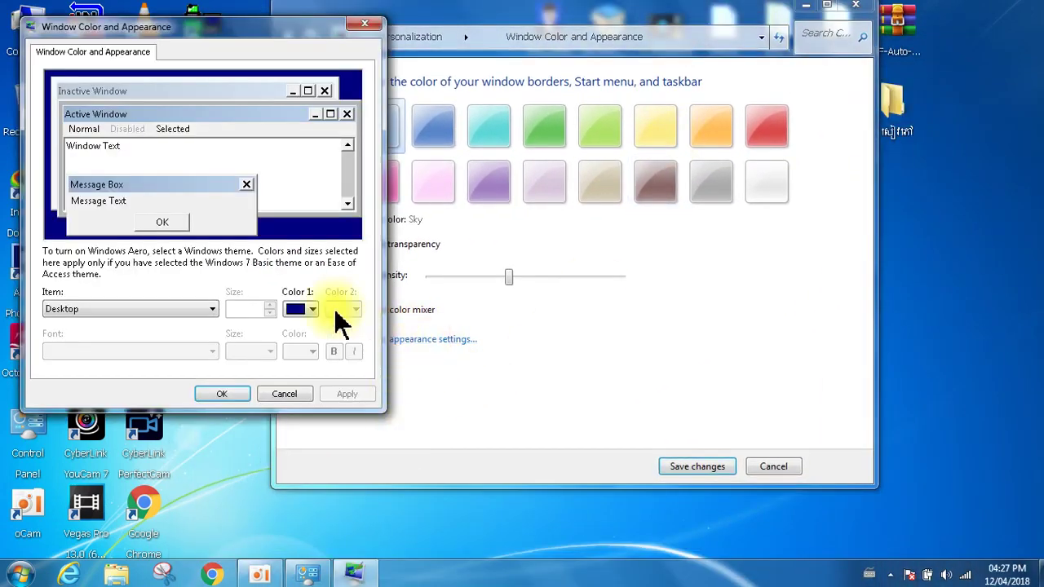
pyautogui.click(186, 310)
pyautogui.click(78, 425)
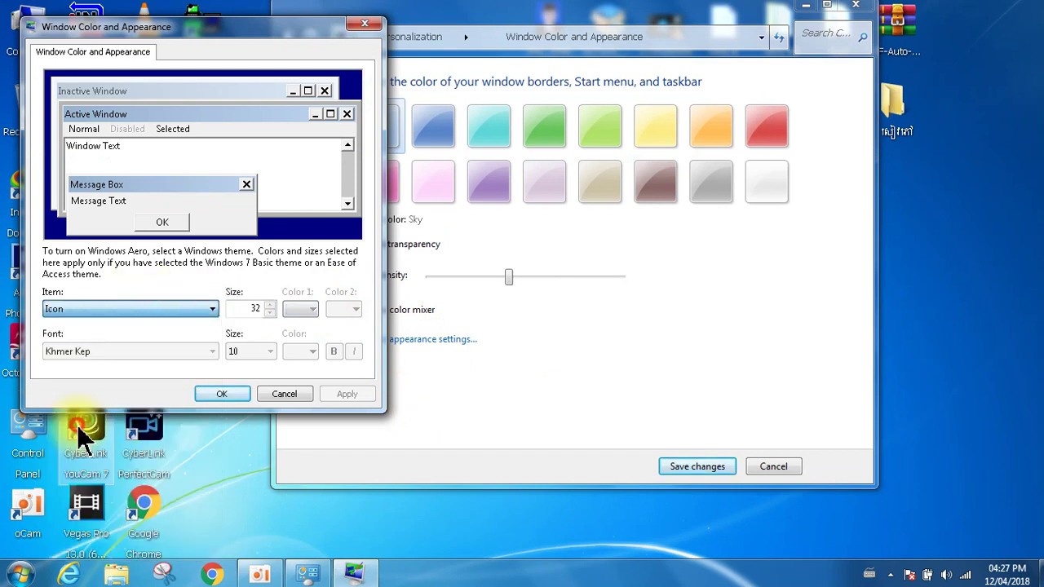
# Set the Icon item's Khmer Kep font to size 12 and bold, applying and confirming the changes.
pyautogui.click(181, 347)
pyautogui.click(273, 352)
pyautogui.click(269, 352)
pyautogui.click(235, 437)
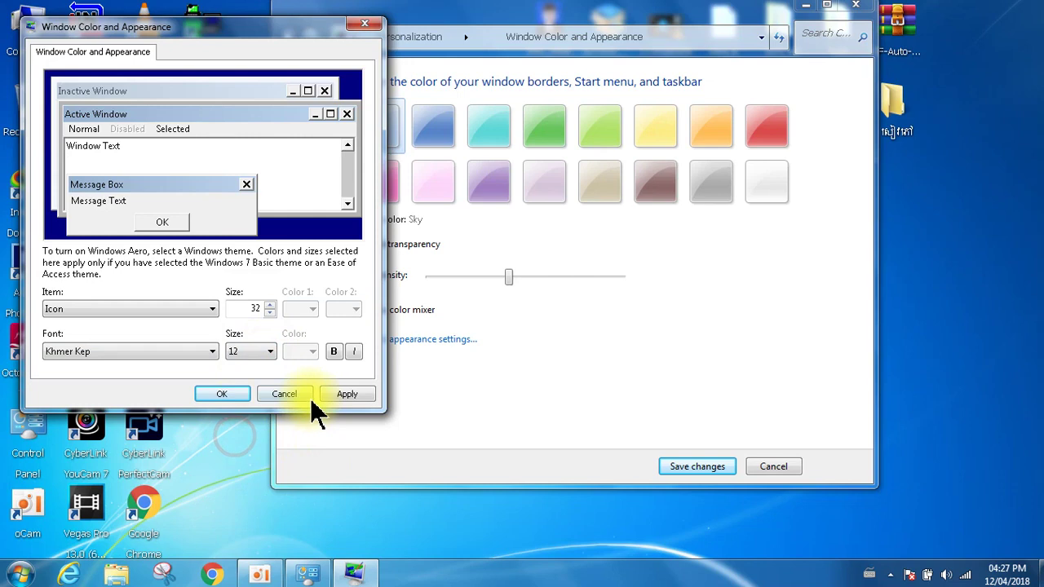
pyautogui.click(350, 394)
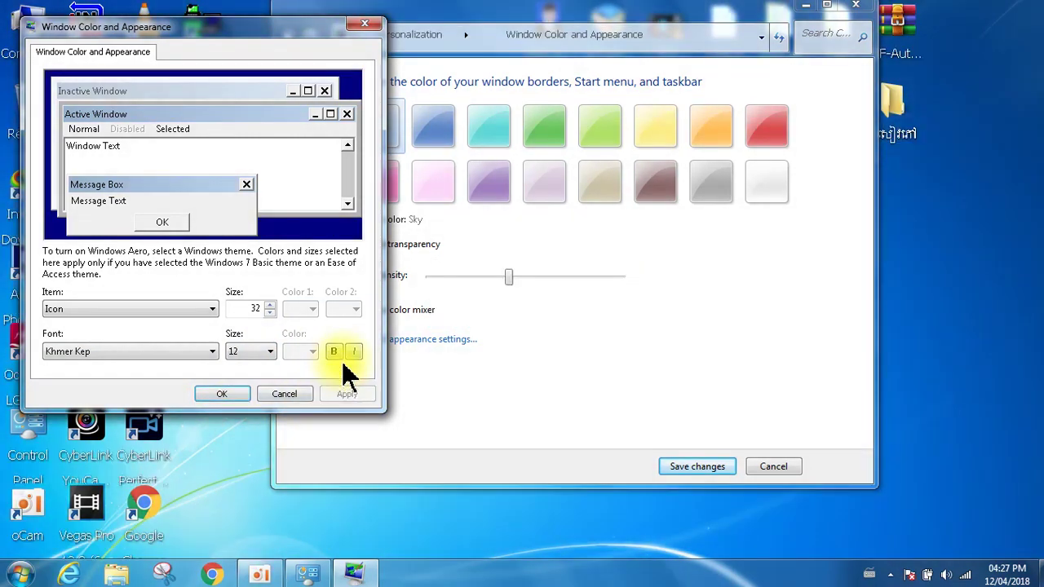
pyautogui.click(334, 352)
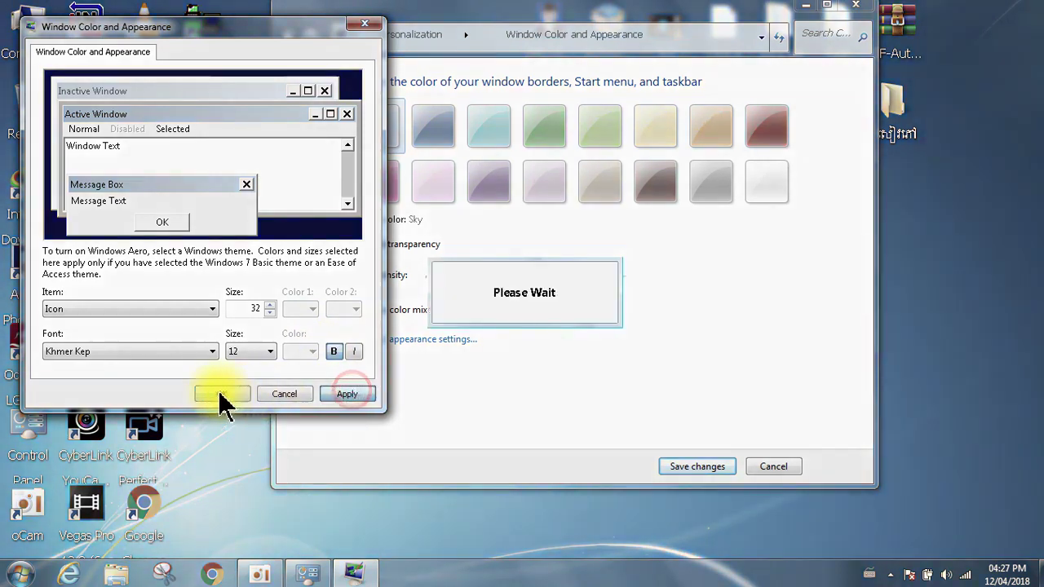
pyautogui.click(220, 395)
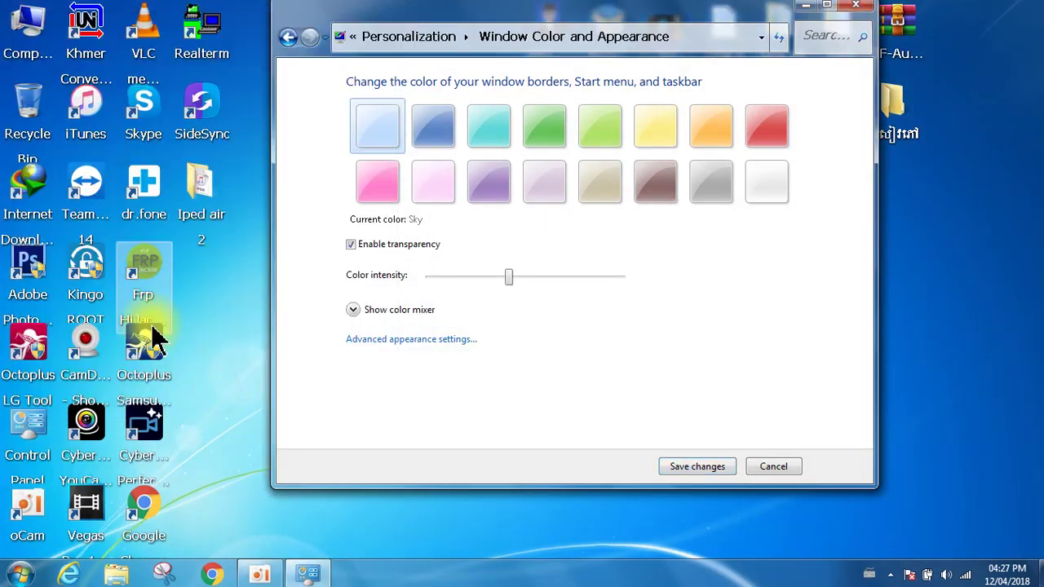
# Close the window color settings window and refresh the desktop.
pyautogui.click(855, 6)
pyautogui.rightClick(507, 146)
pyautogui.click(539, 186)
pyautogui.rightClick(408, 136)
pyautogui.click(472, 181)
pyautogui.moveTo(222, 139); pyautogui.dragTo(454, 72)
pyautogui.moveTo(450, 128); pyautogui.dragTo(214, 122)
pyautogui.click(907, 121)
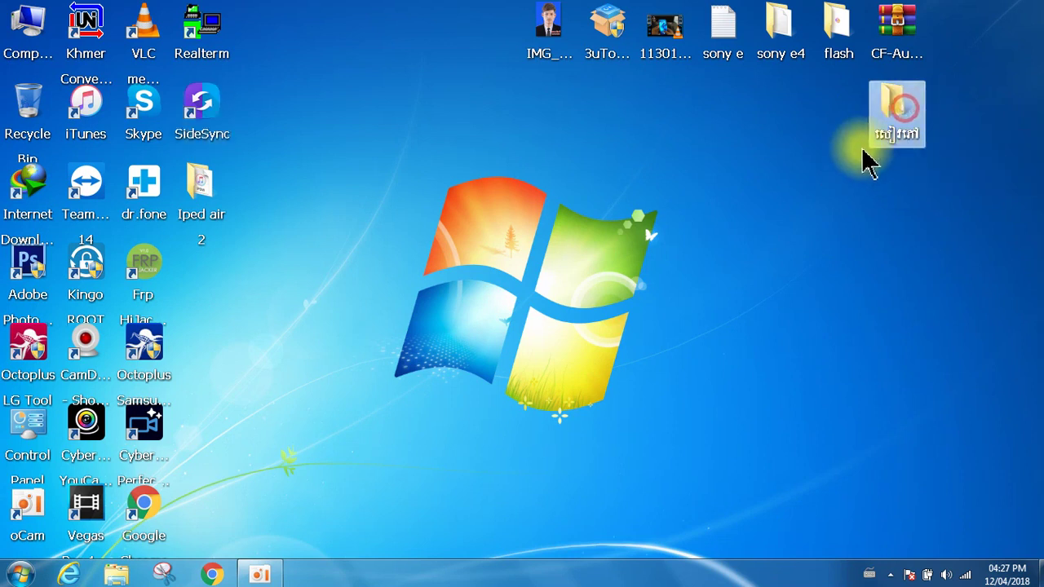
pyautogui.rightClick(589, 157)
pyautogui.click(636, 201)
pyautogui.rightClick(658, 125)
pyautogui.click(662, 162)
pyautogui.rightClick(638, 118)
pyautogui.click(669, 161)
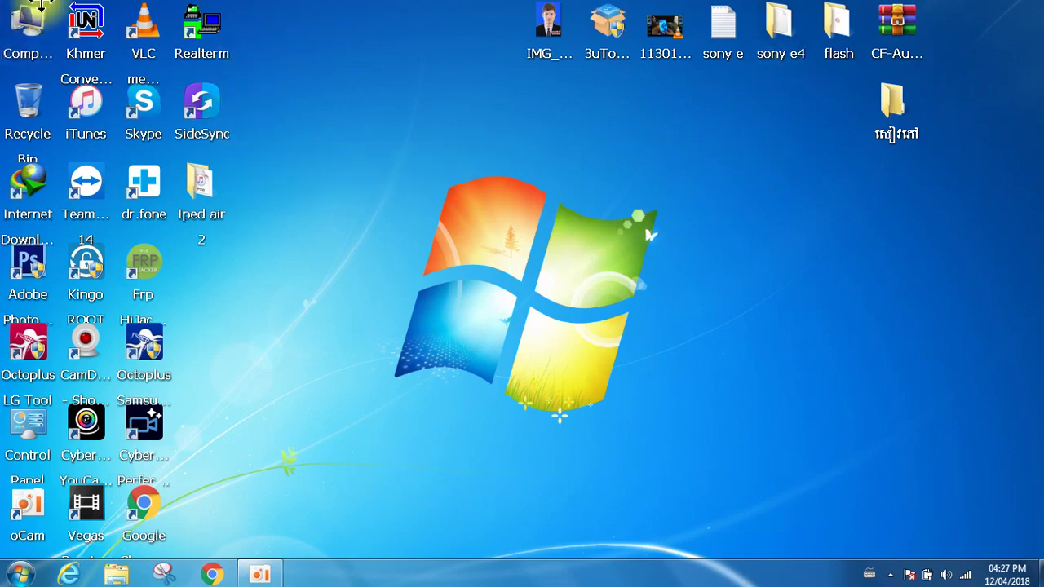
# Open the D: drive from Computer to check how its folder names look, and dismiss the window.
pyautogui.doubleClick(21, 25)
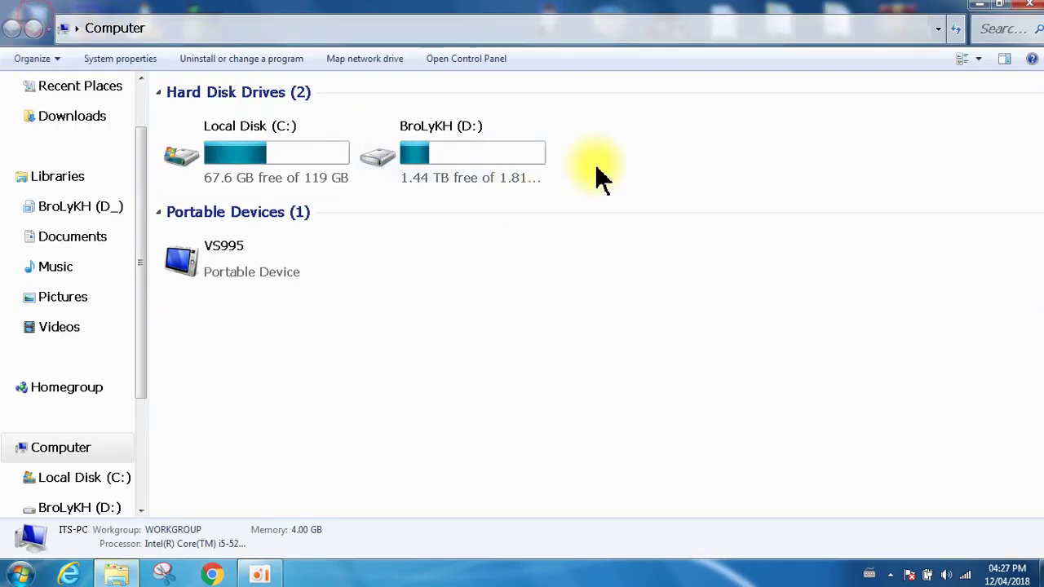
pyautogui.doubleClick(478, 163)
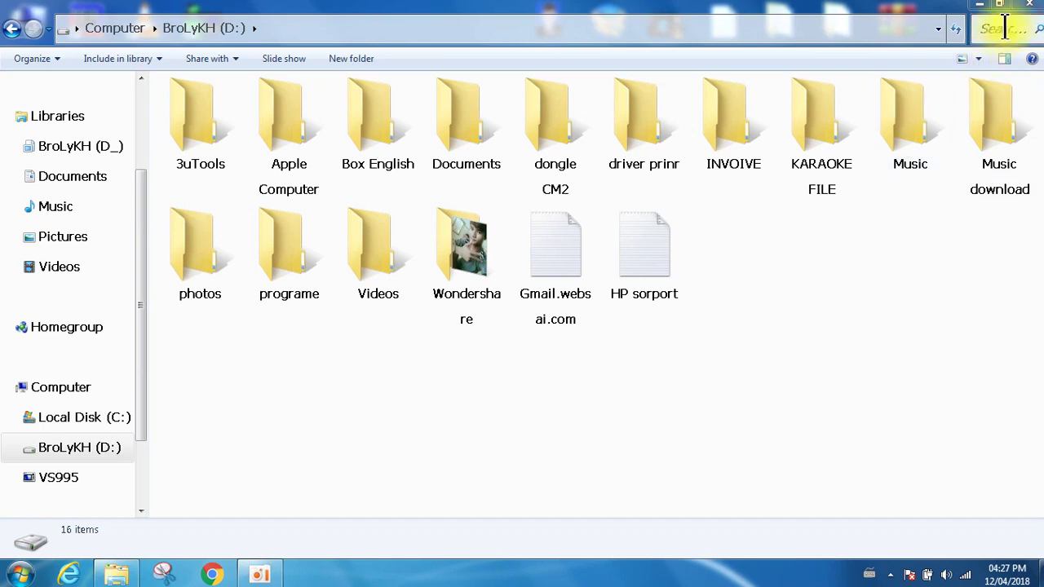
pyautogui.click(980, 5)
# Review the Personalization themes, window color page and advanced appearance settings, and close them.
pyautogui.rightClick(471, 145)
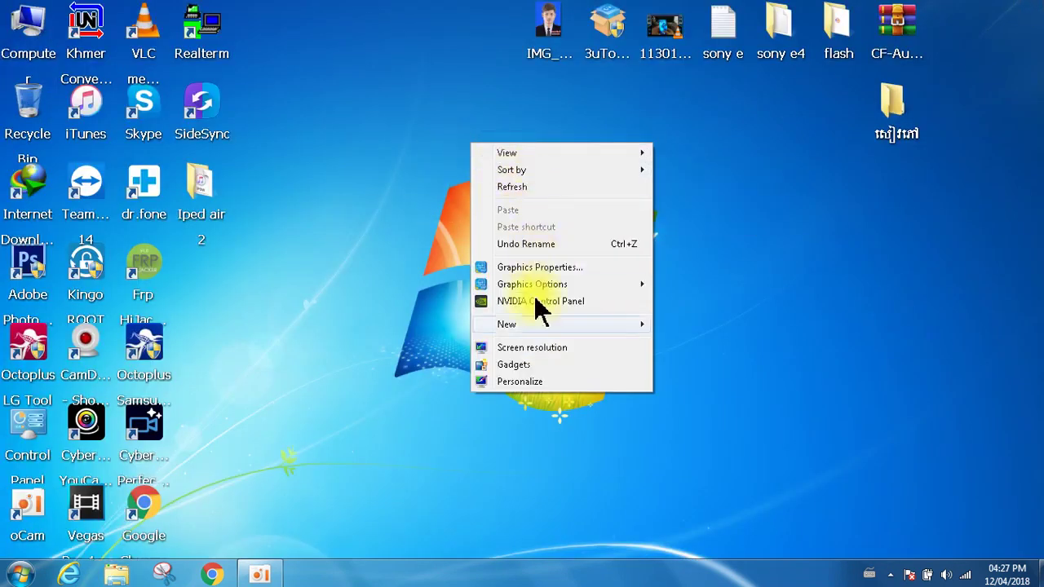
pyautogui.click(537, 387)
pyautogui.scroll(-3, 669, 380)
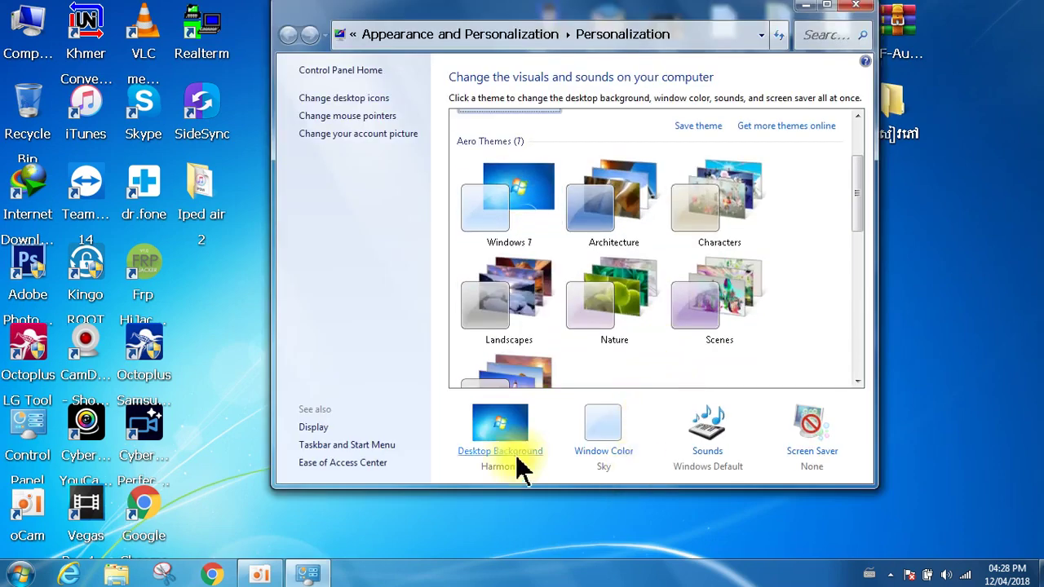
pyautogui.click(604, 441)
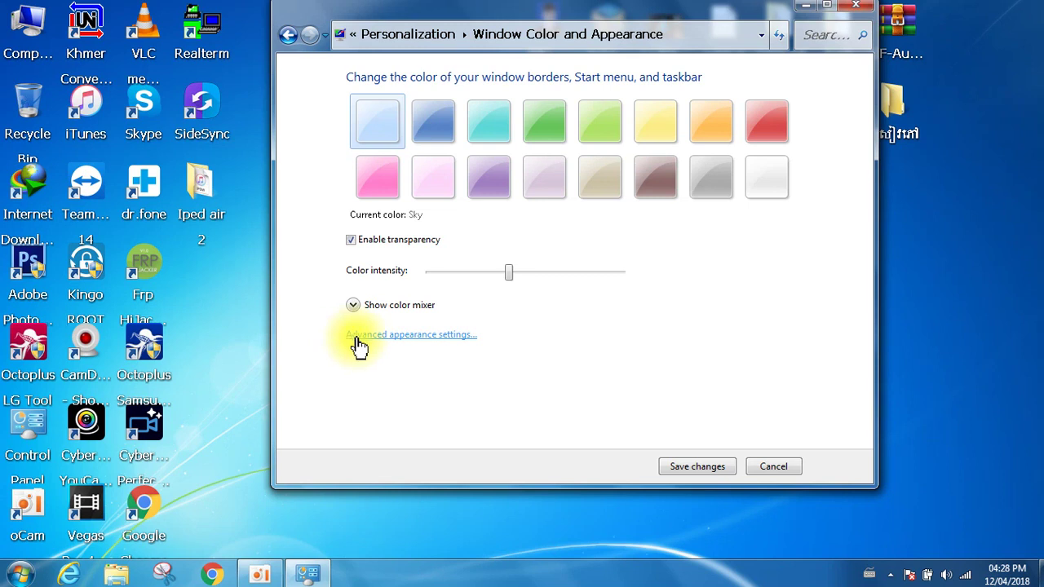
pyautogui.click(417, 336)
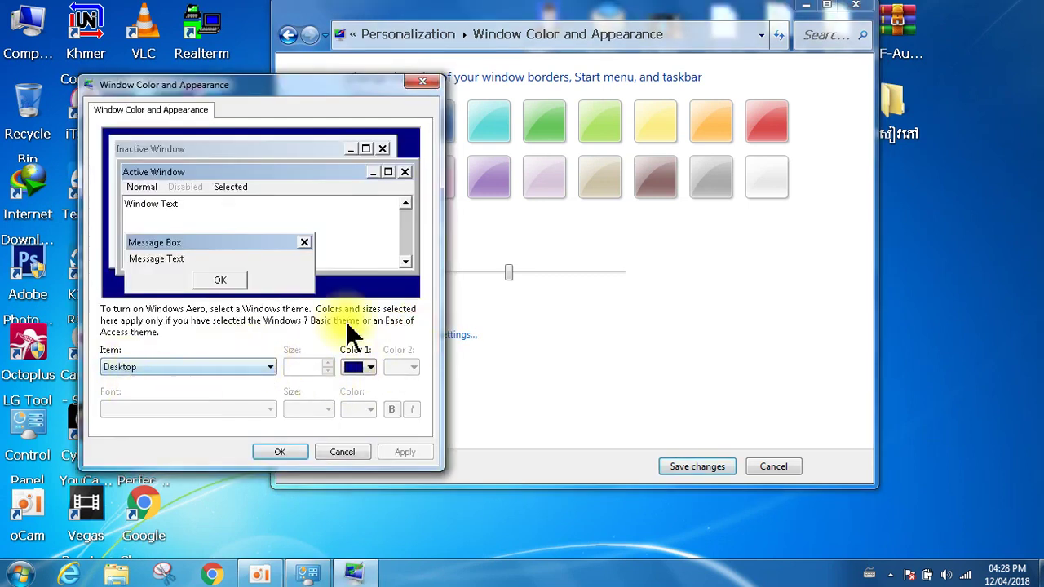
pyautogui.click(304, 70)
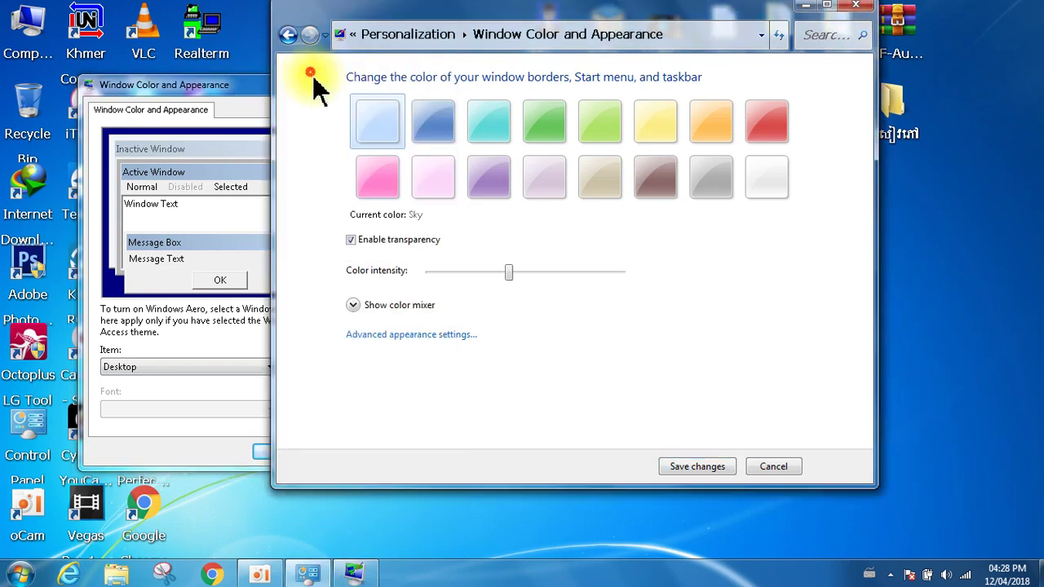
pyautogui.click(213, 84)
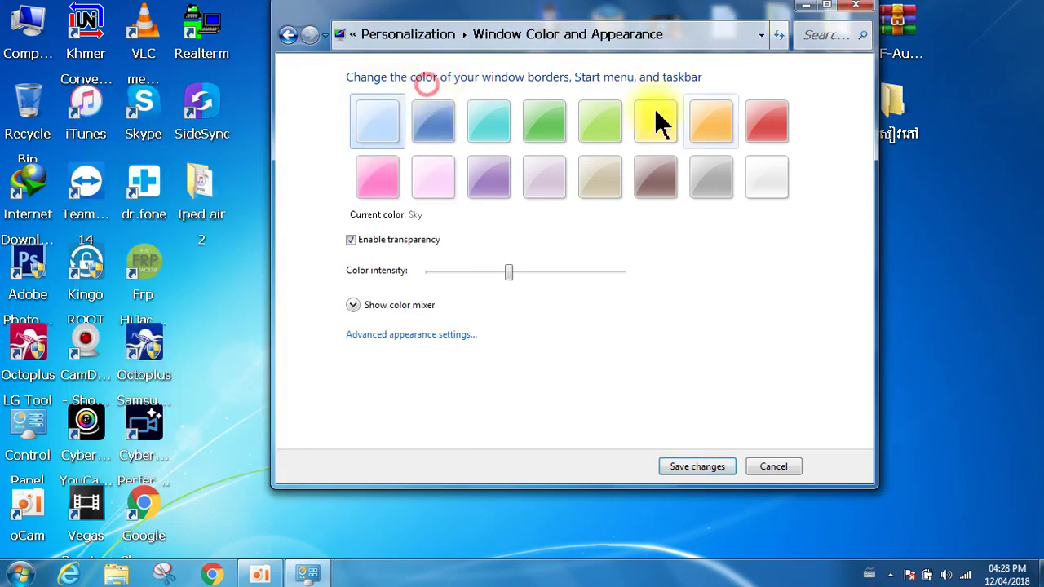
pyautogui.click(855, 6)
pyautogui.rightClick(501, 93)
pyautogui.moveTo(527, 122)
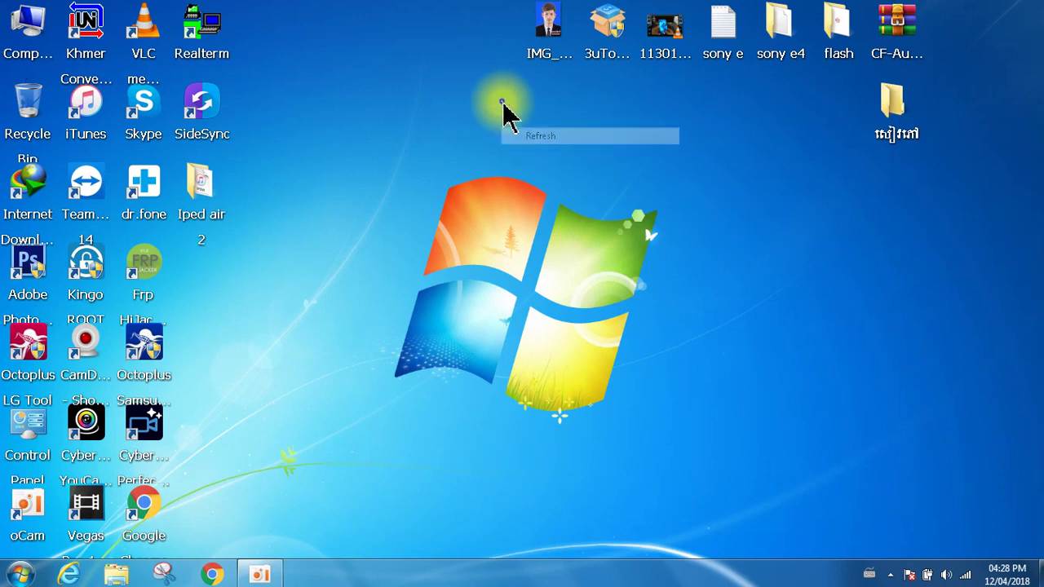
pyautogui.rightClick(506, 98)
pyautogui.rightClick(509, 100)
pyautogui.click(540, 144)
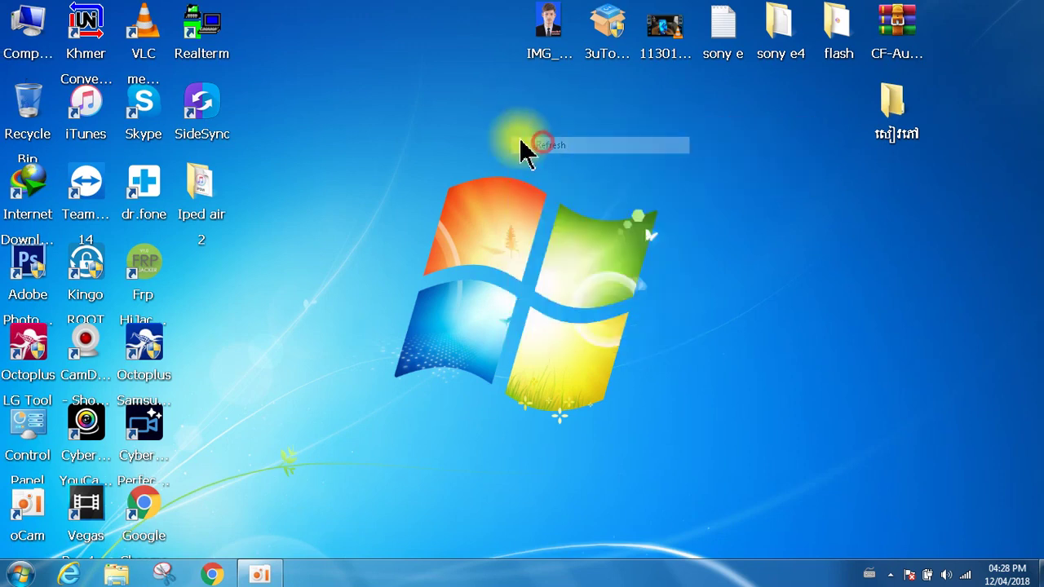
pyautogui.rightClick(445, 140)
pyautogui.click(489, 188)
pyautogui.rightClick(466, 122)
pyautogui.click(506, 165)
pyautogui.rightClick(467, 125)
pyautogui.click(501, 165)
pyautogui.rightClick(500, 119)
pyautogui.click(530, 163)
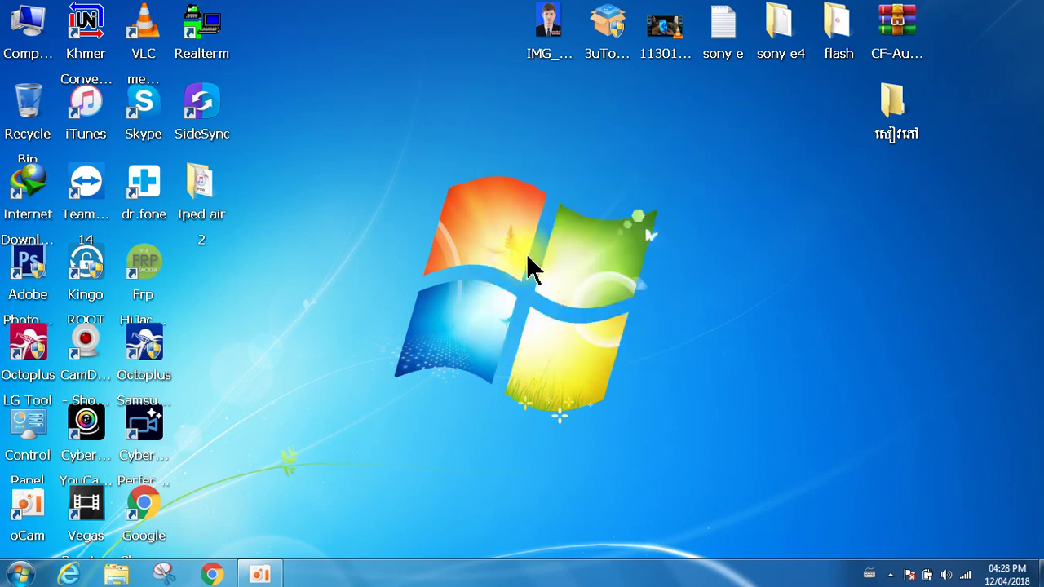
pyautogui.rightClick(628, 177)
pyautogui.click(660, 224)
pyautogui.rightClick(650, 131)
pyautogui.click(690, 178)
pyautogui.rightClick(643, 140)
pyautogui.click(691, 187)
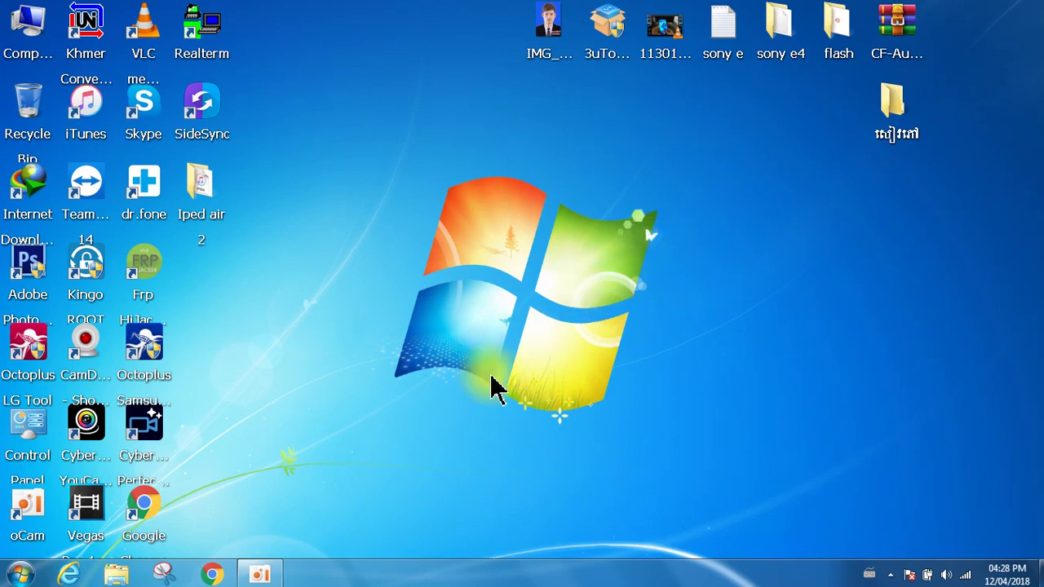